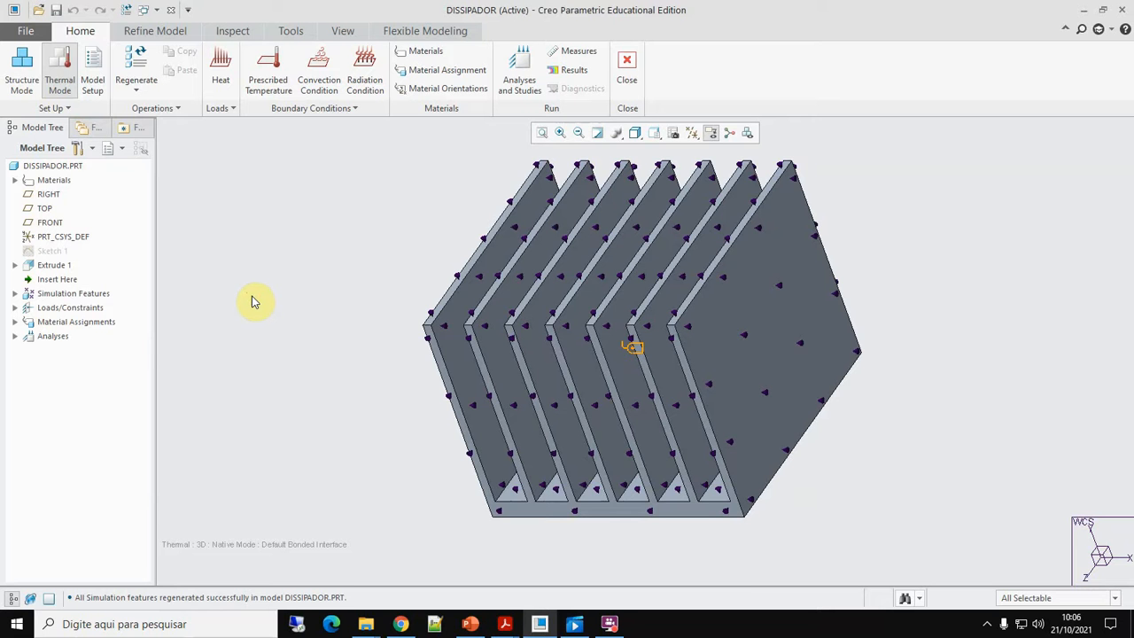
Assign AL6061 to the DISSIPADOR part, deleting the existing material assignment
{"action": "left_click", "coordinate": [440, 70]}
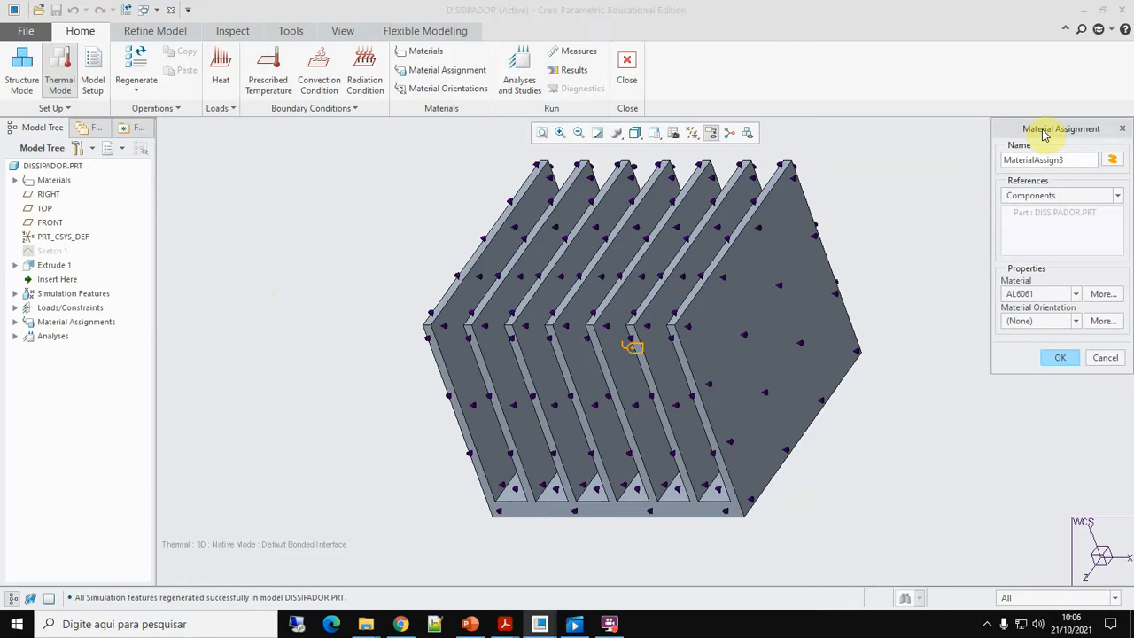
{"action": "left_click_drag", "start_coordinate": [1043, 133], "coordinate": [961, 136]}
{"action": "left_click", "coordinate": [992, 296]}
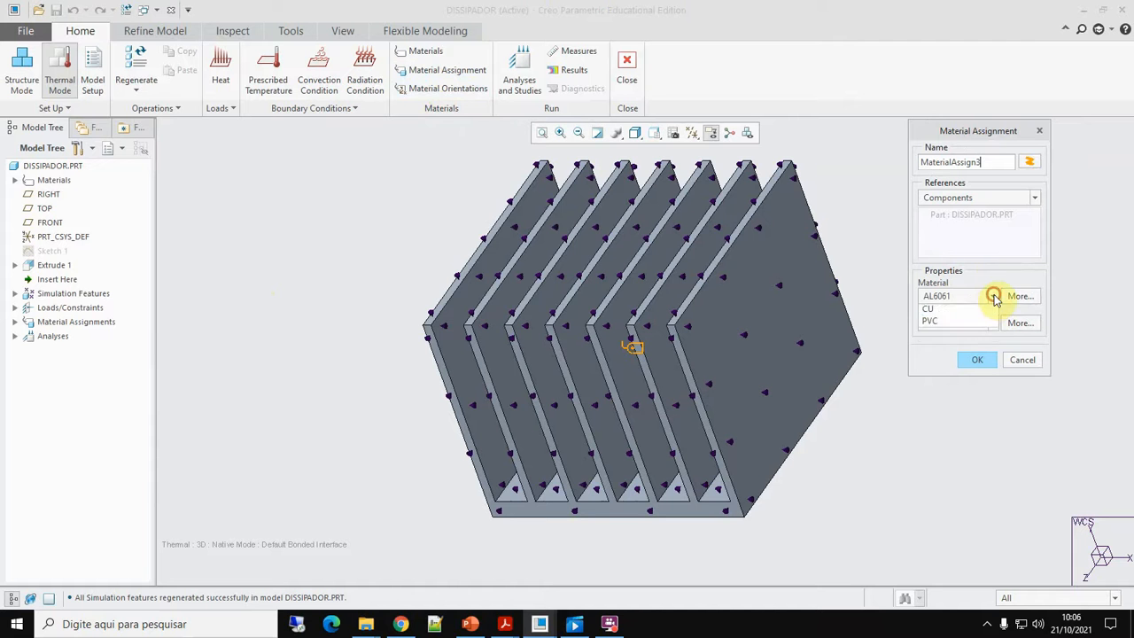
{"action": "left_click", "coordinate": [970, 313]}
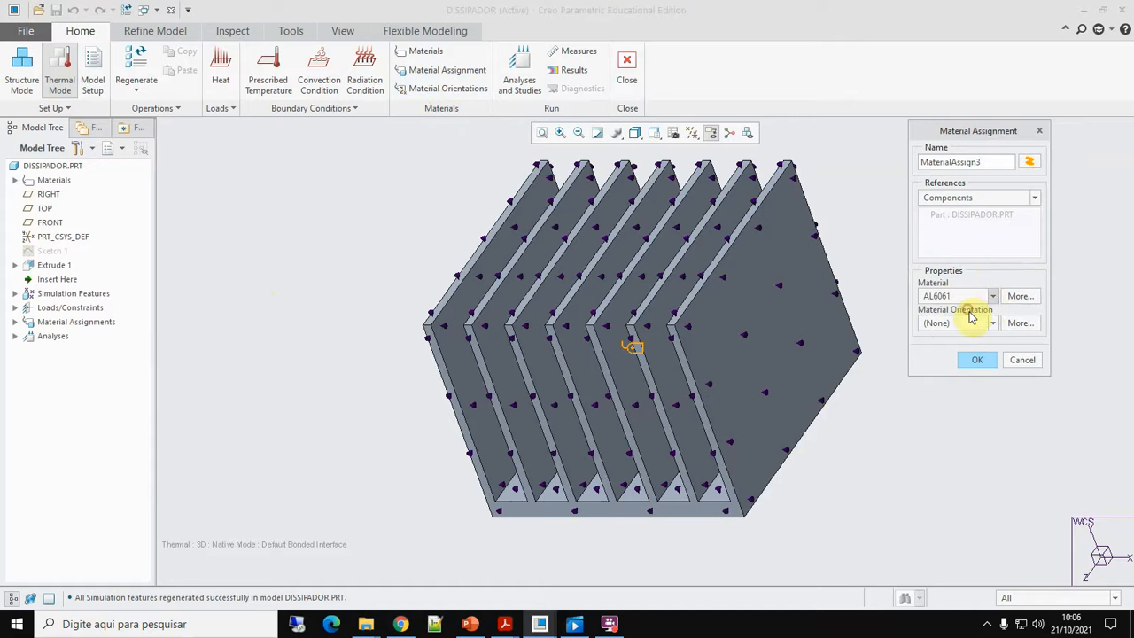
{"action": "left_click", "coordinate": [979, 361]}
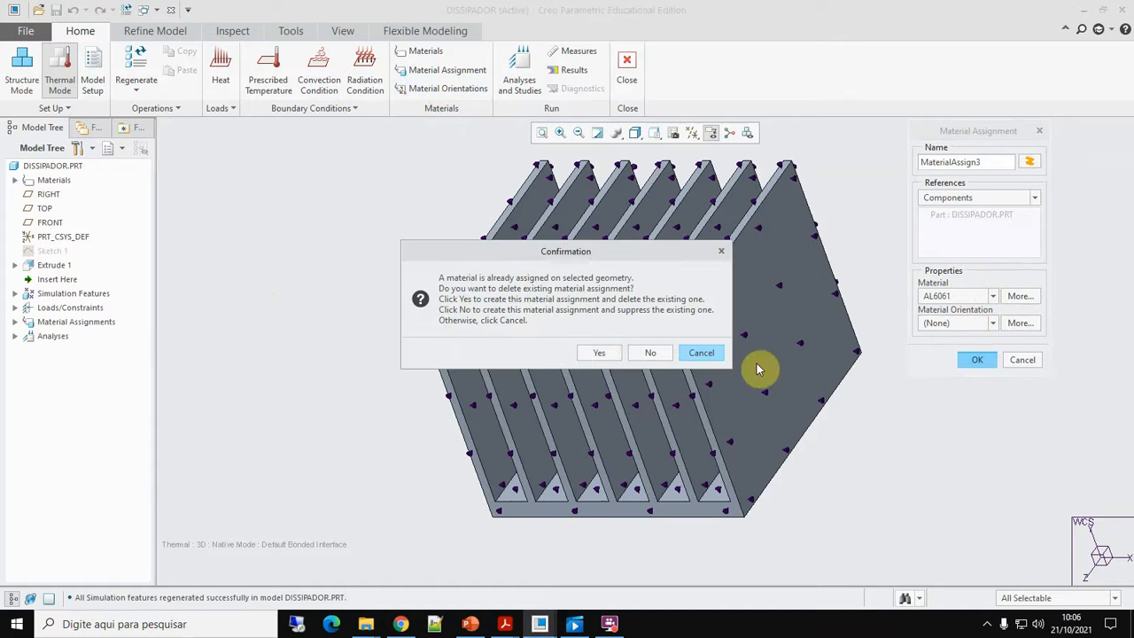
{"action": "left_click", "coordinate": [602, 355]}
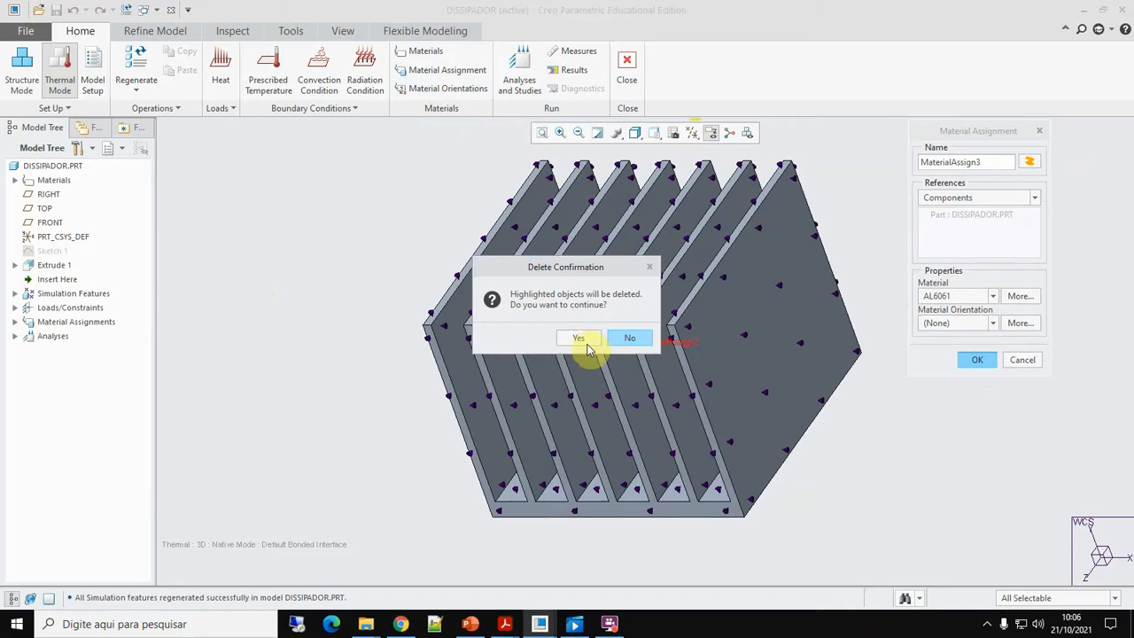
{"action": "left_click", "coordinate": [582, 340]}
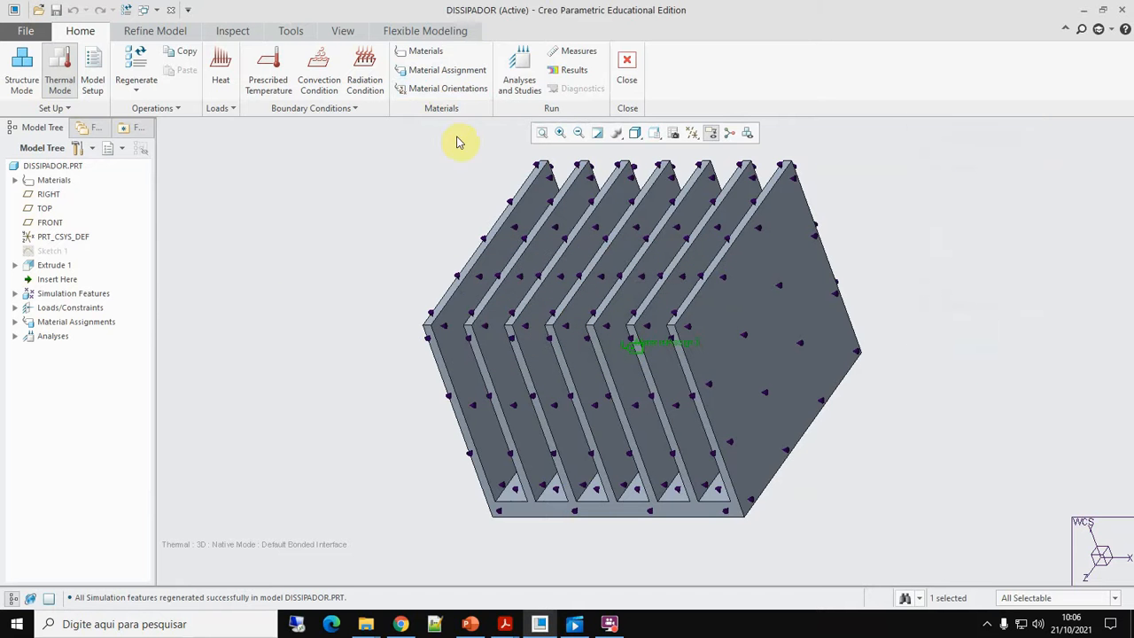
Run the steady thermal study Analysis1 with interactive diagnostics, and close the run status once it finishes
{"action": "left_click", "coordinate": [518, 71]}
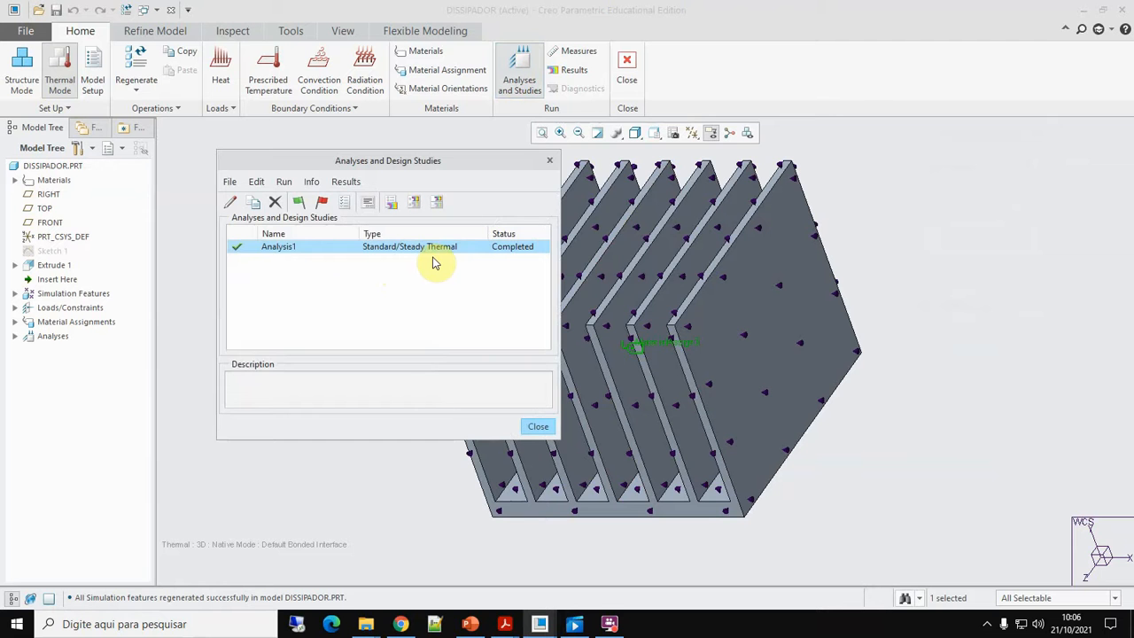
{"action": "left_click", "coordinate": [299, 206]}
{"action": "left_click", "coordinate": [609, 344]}
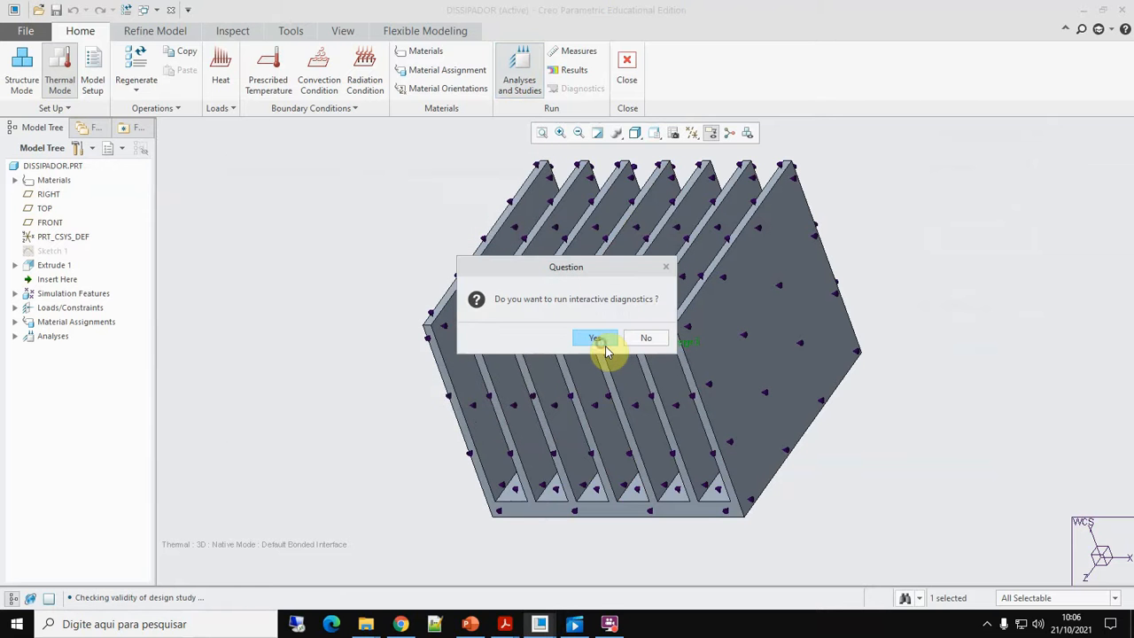
{"action": "left_click", "coordinate": [602, 343]}
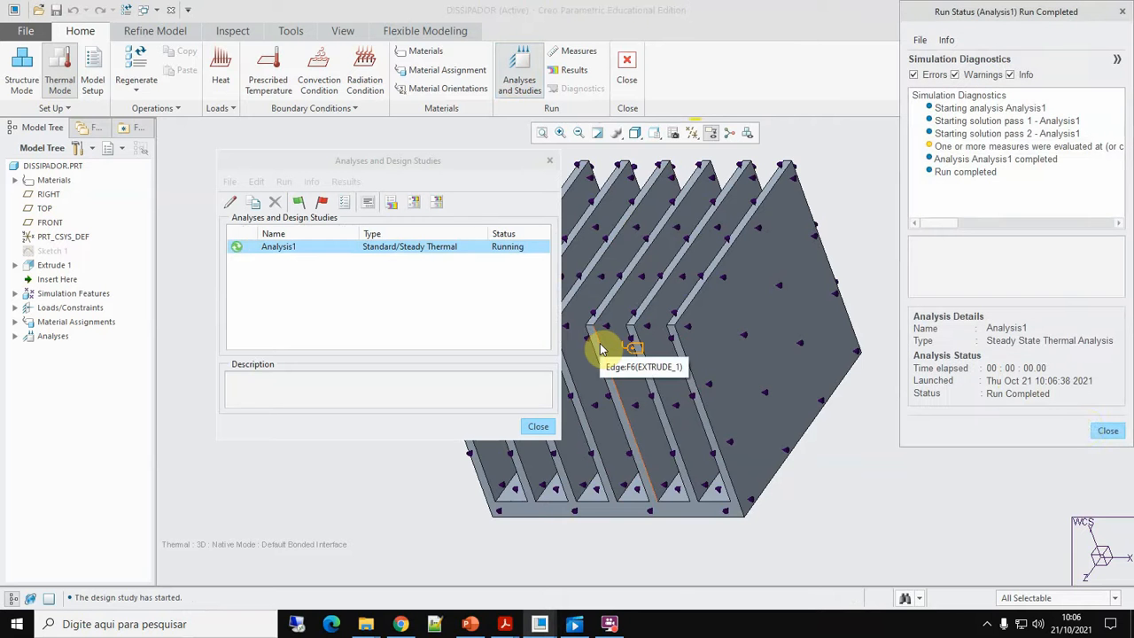
{"action": "left_click", "coordinate": [1108, 431]}
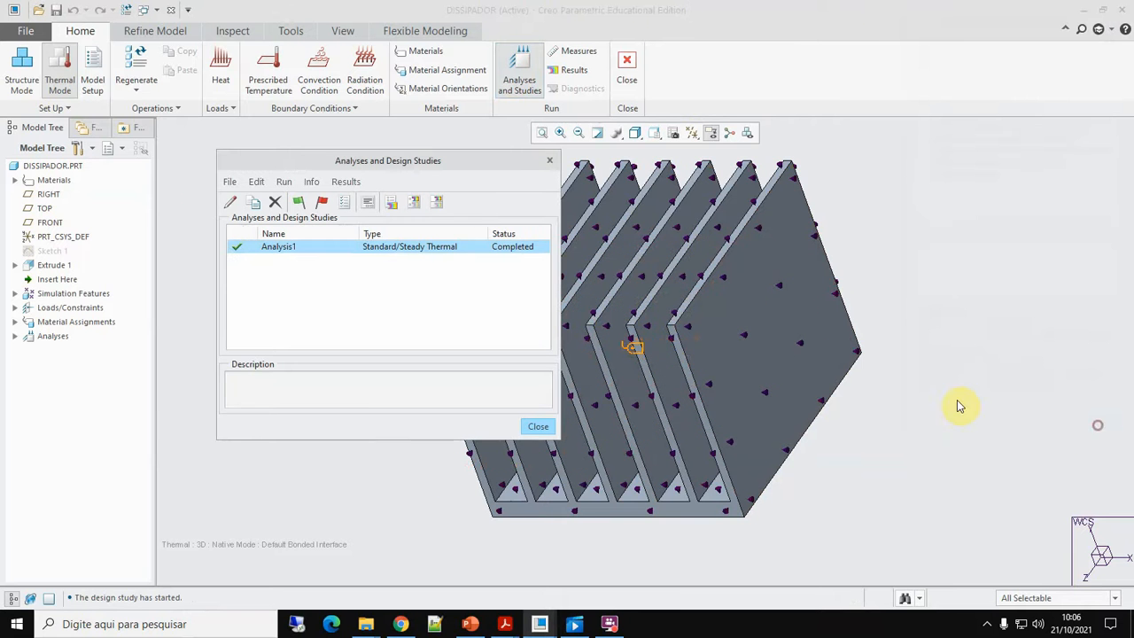
Examine the temperature plot of Analysis1 from several angles, and close the results without saving them
{"action": "left_click", "coordinate": [394, 203]}
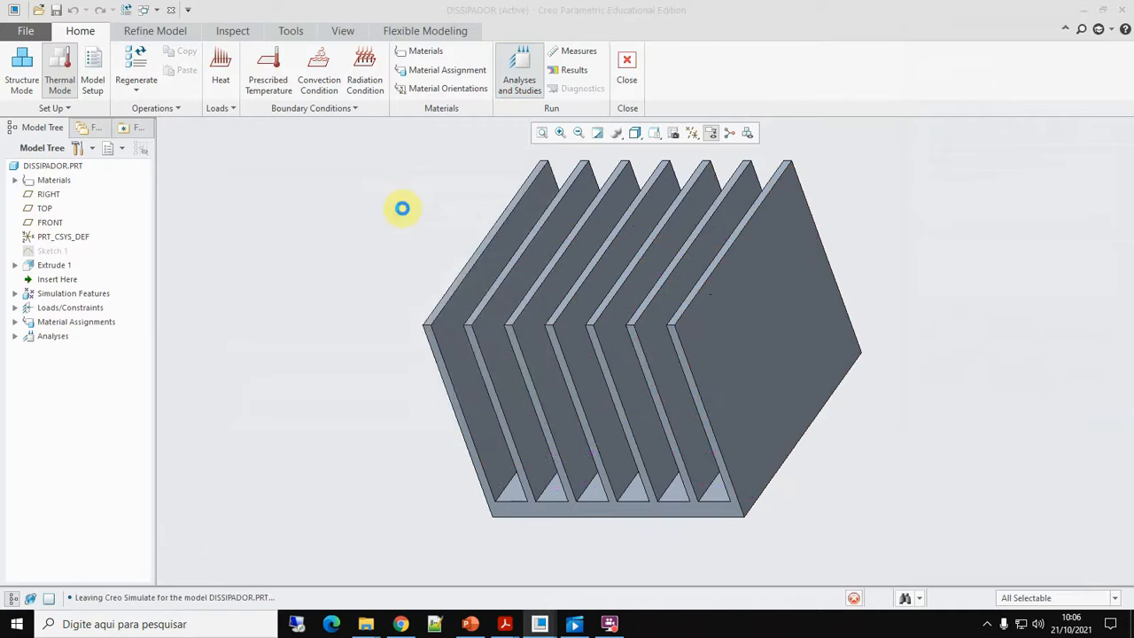
{"action": "left_click", "coordinate": [617, 432]}
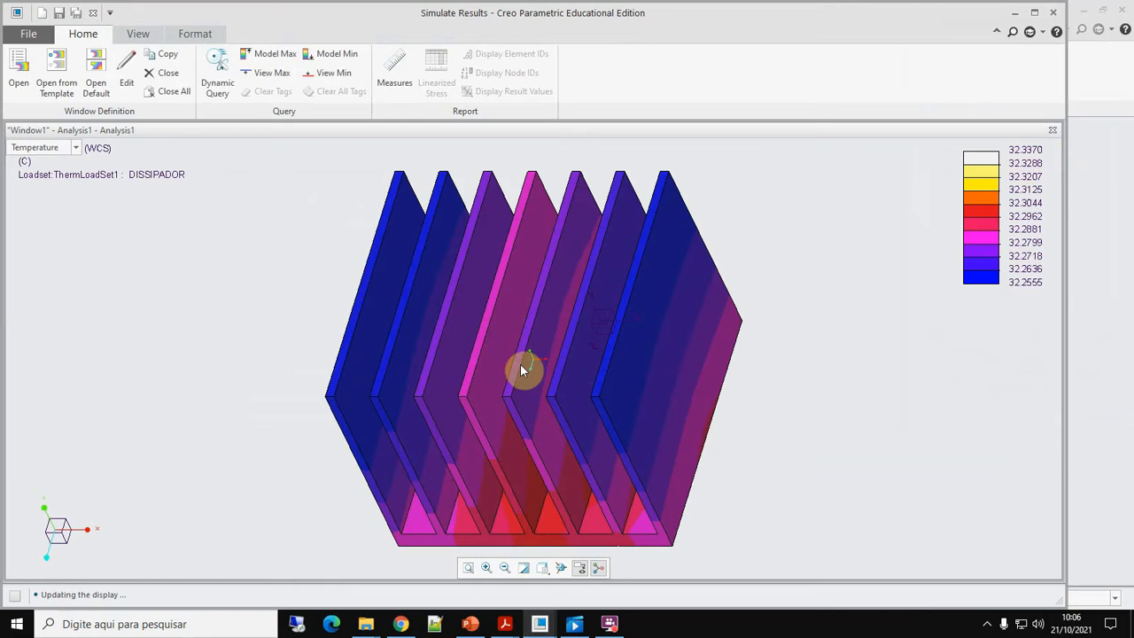
{"action": "mouse_move", "coordinate": [717, 491]}
{"action": "middle_mouse_down"}
{"action": "mouse_move", "coordinate": [683, 469]}
{"action": "mouse_move", "coordinate": [632, 351]}
{"action": "mouse_move", "coordinate": [803, 403]}
{"action": "mouse_move", "coordinate": [783, 483]}
{"action": "mouse_move", "coordinate": [745, 506]}
{"action": "mouse_move", "coordinate": [697, 501]}
{"action": "middle_mouse_up"}
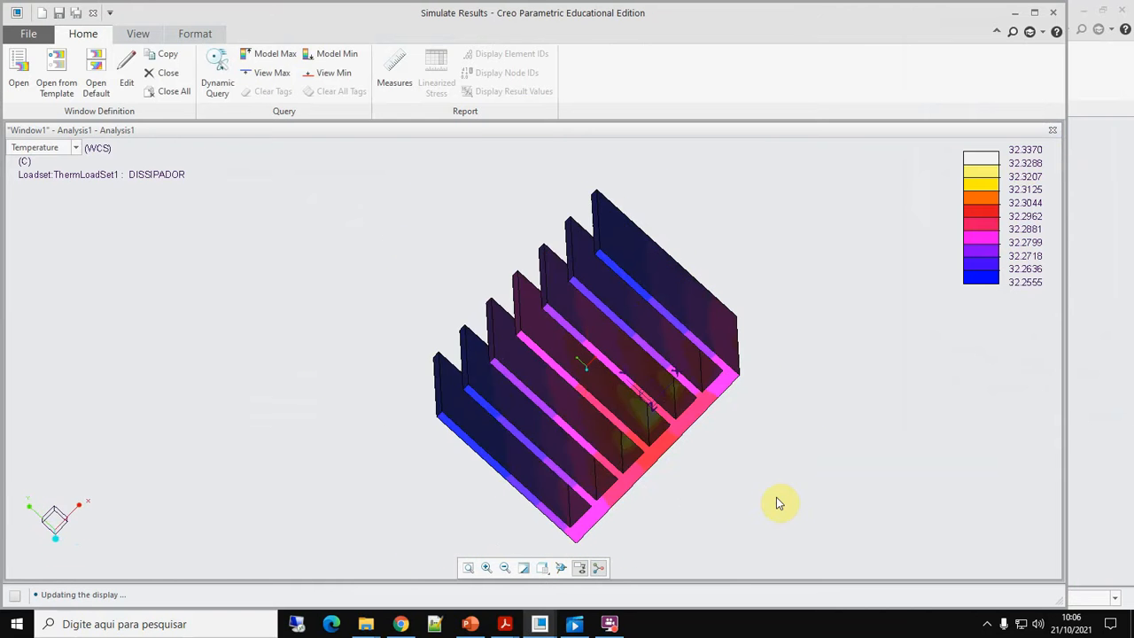
{"action": "key", "text": "ctrl+d"}
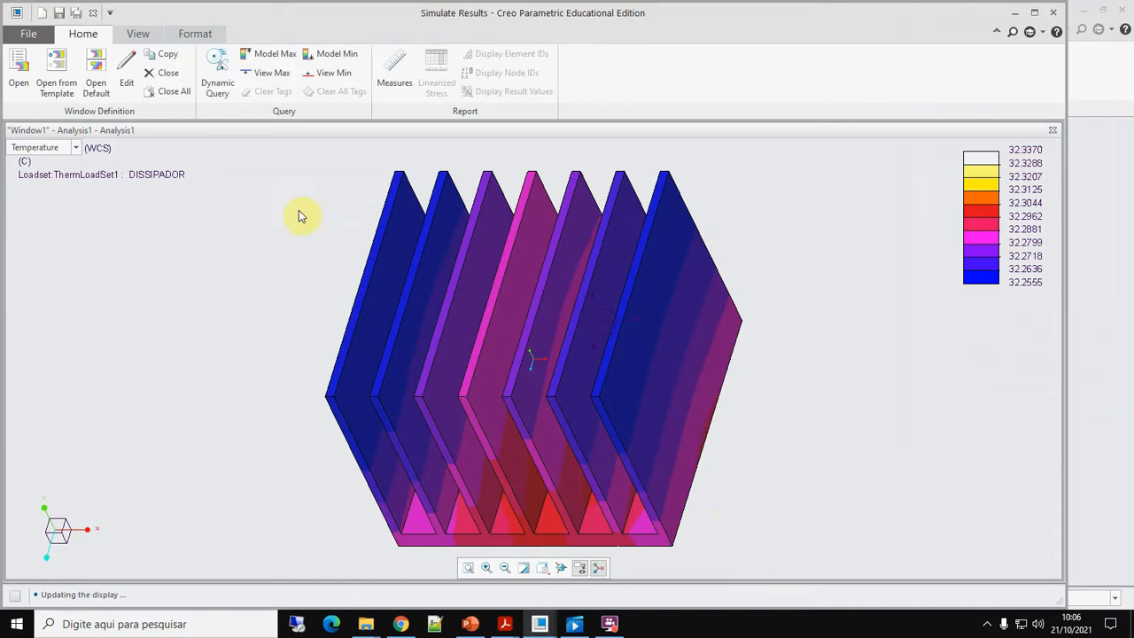
{"action": "left_click", "coordinate": [92, 12]}
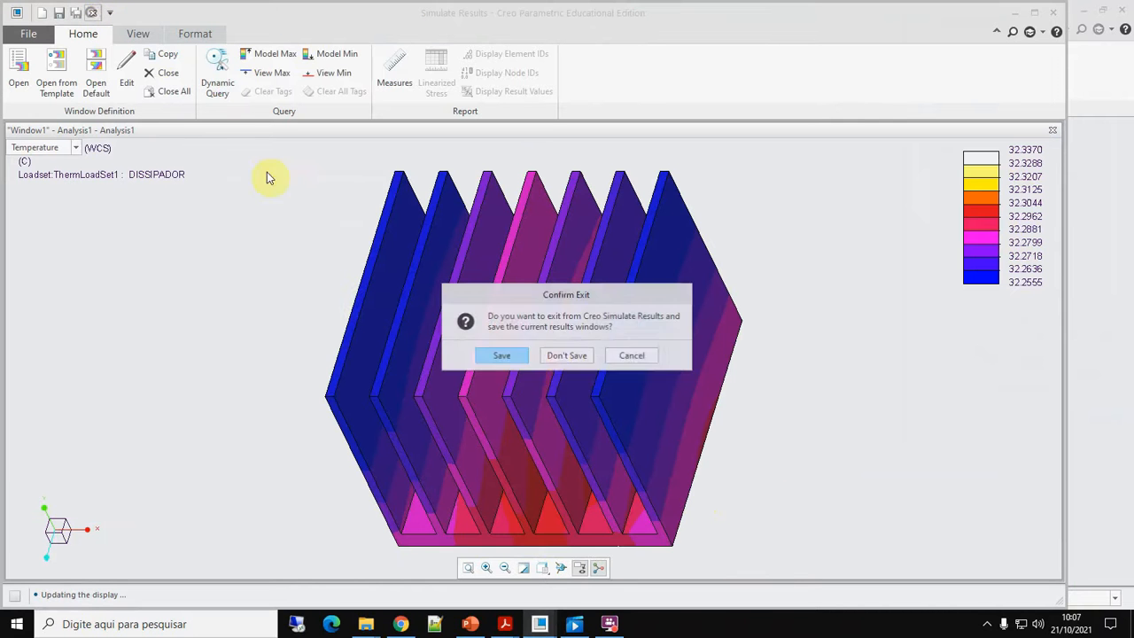
{"action": "left_click", "coordinate": [562, 358]}
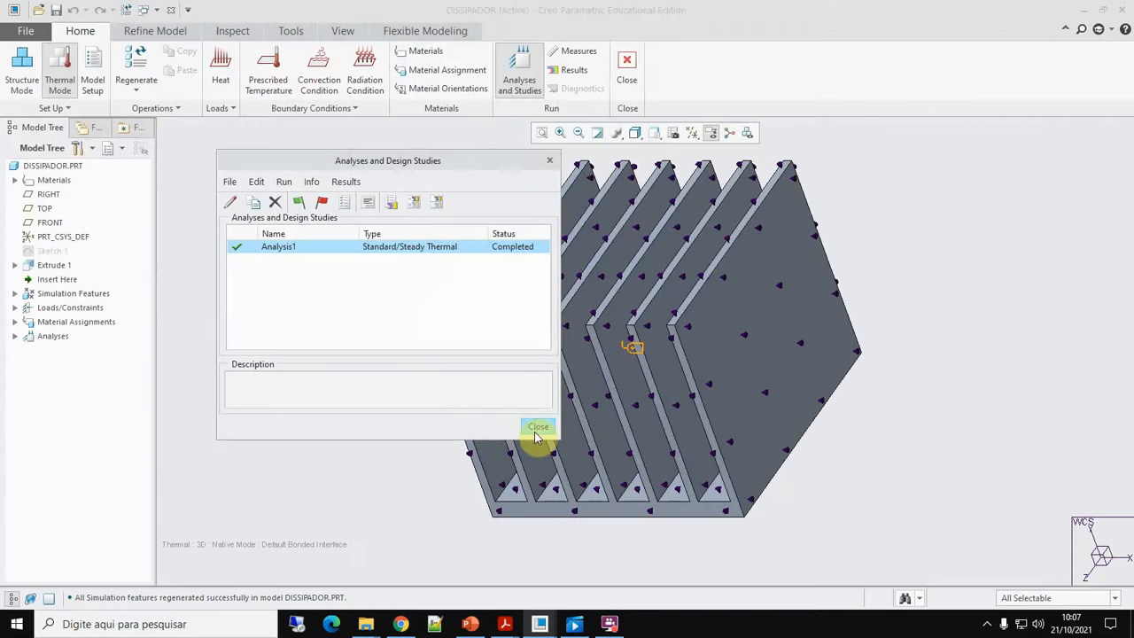
{"action": "left_click", "coordinate": [536, 429]}
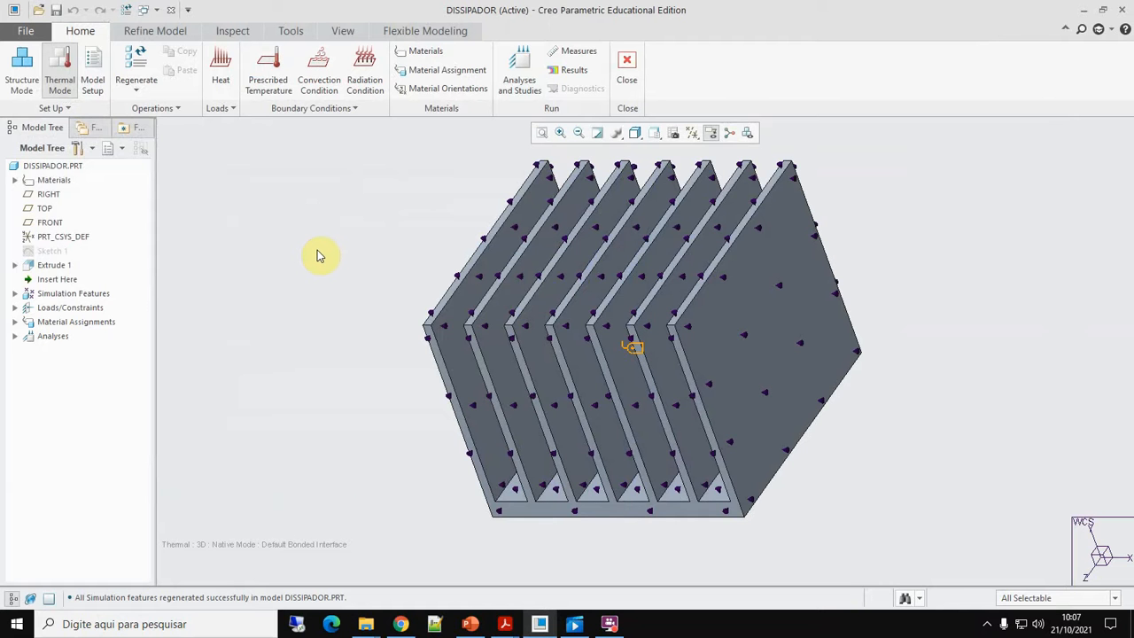
Switch to structural simulation and define a MEC/T temperature load from the previous study Analysis1 with a reference temperature of 25 C
{"action": "left_click", "coordinate": [22, 76]}
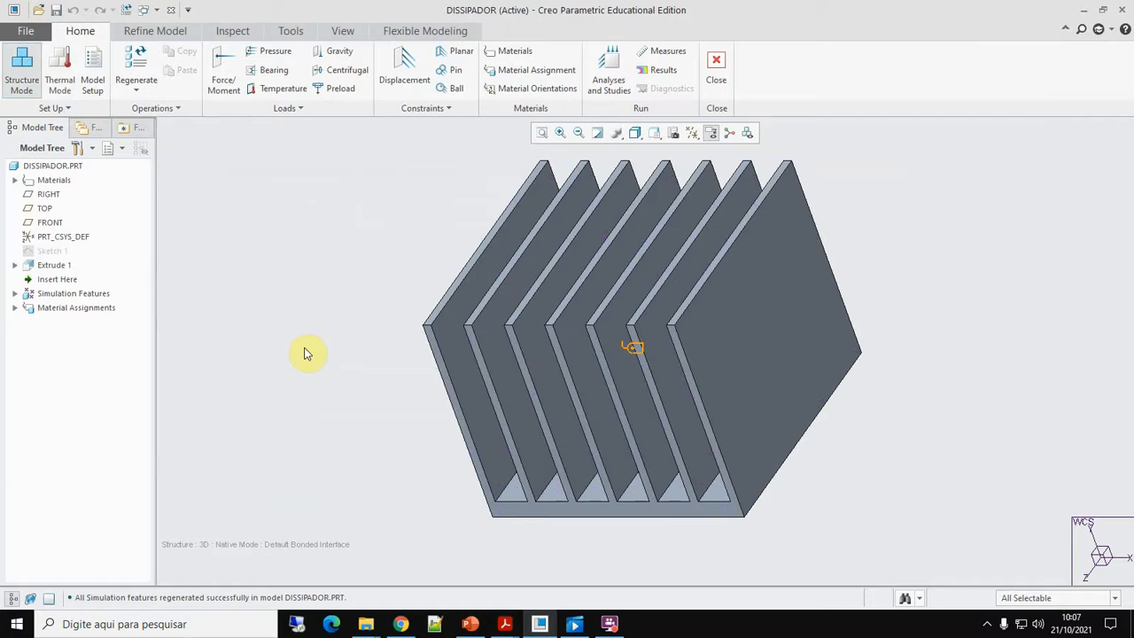
{"action": "left_click", "coordinate": [301, 110]}
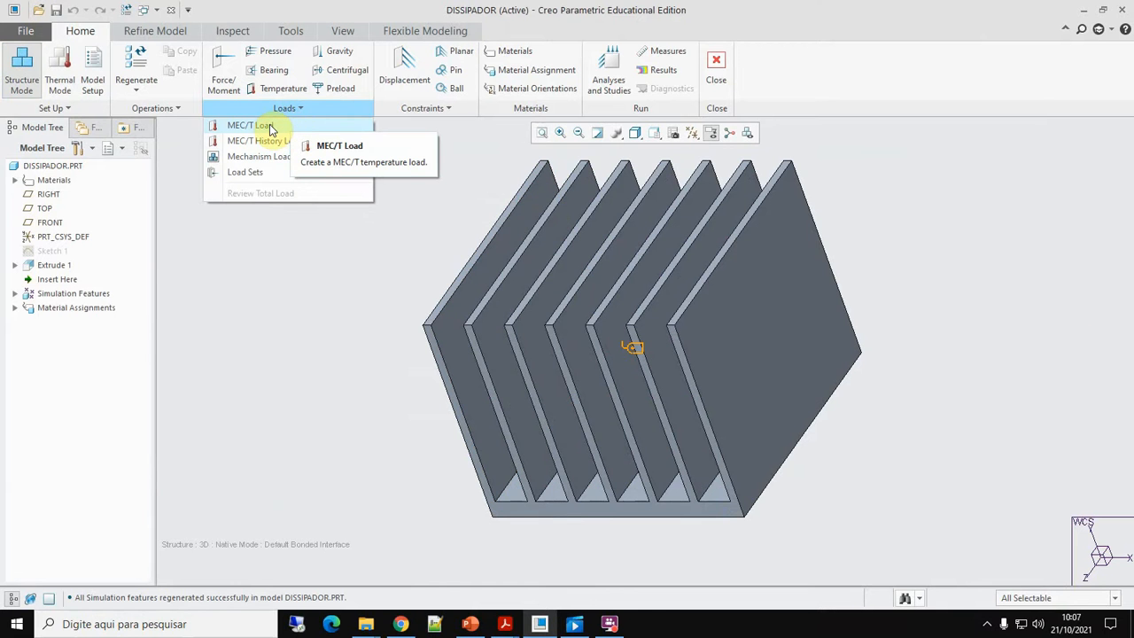
{"action": "left_click", "coordinate": [266, 126]}
{"action": "left_click_drag", "start_coordinate": [499, 130], "coordinate": [282, 125]}
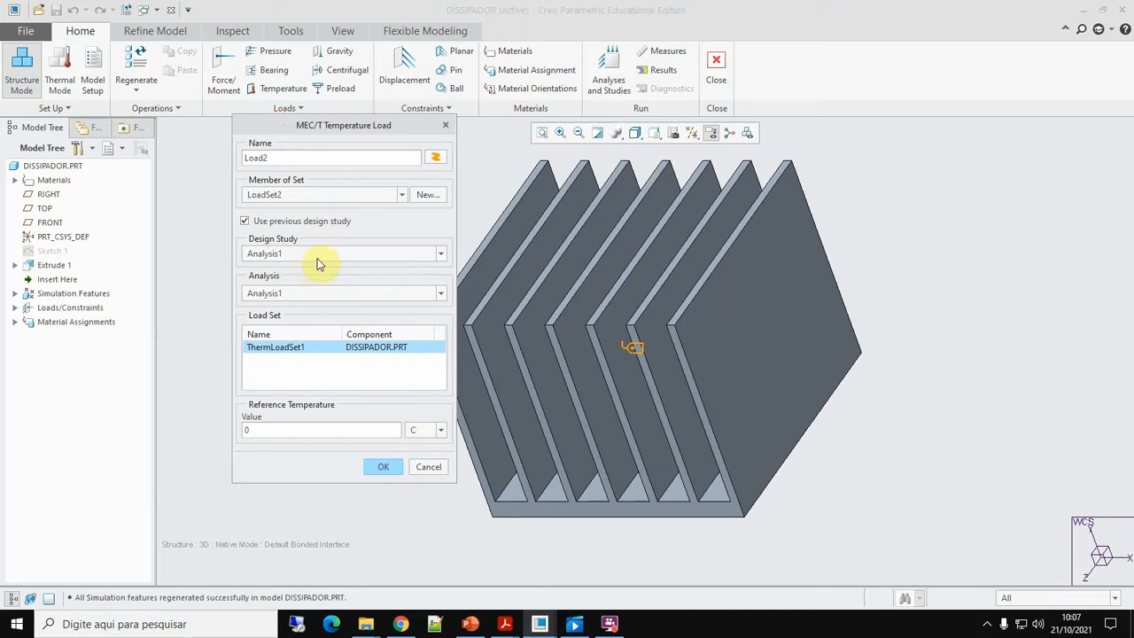
{"action": "double_click", "coordinate": [309, 431]}
{"action": "type", "text": "25"}
Name the temperature load LoadTermico, accept it, and expand the loads and constraints in the model tree
{"action": "left_click", "coordinate": [326, 160]}
{"action": "type", "text": "Analise"}
{"action": "key", "text": "shift+Home"}
{"action": "key", "text": "BackSpace"}
{"action": "left_click", "coordinate": [280, 153]}
{"action": "key", "text": "BackSpace"}
{"action": "type", "text": "Termi"}
{"action": "left_click", "coordinate": [384, 469]}
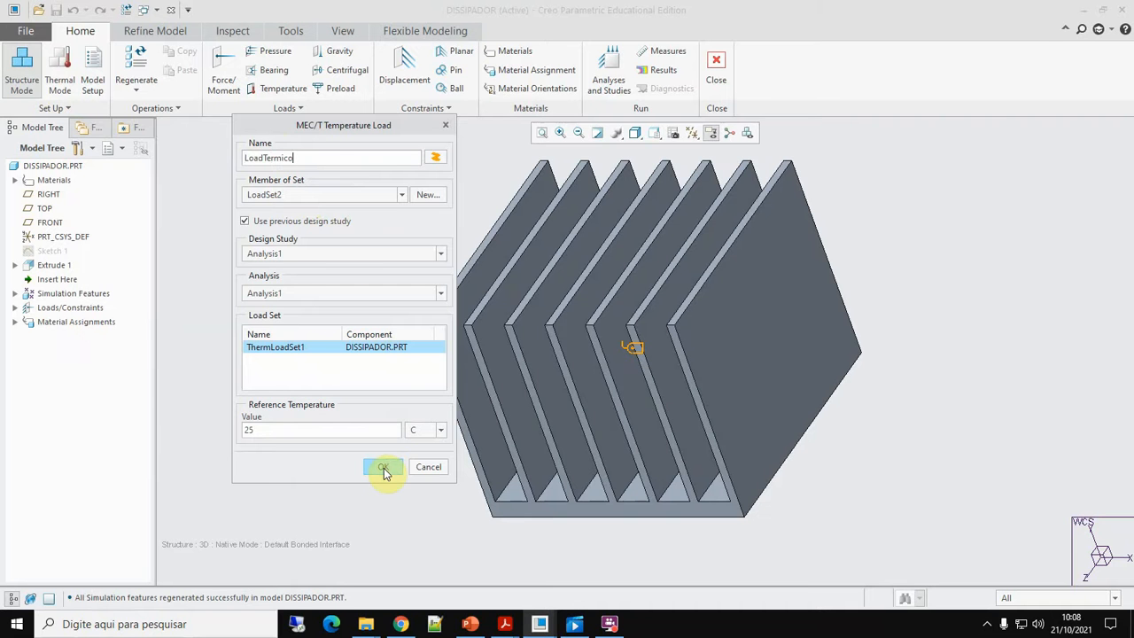
{"action": "left_click", "coordinate": [382, 275]}
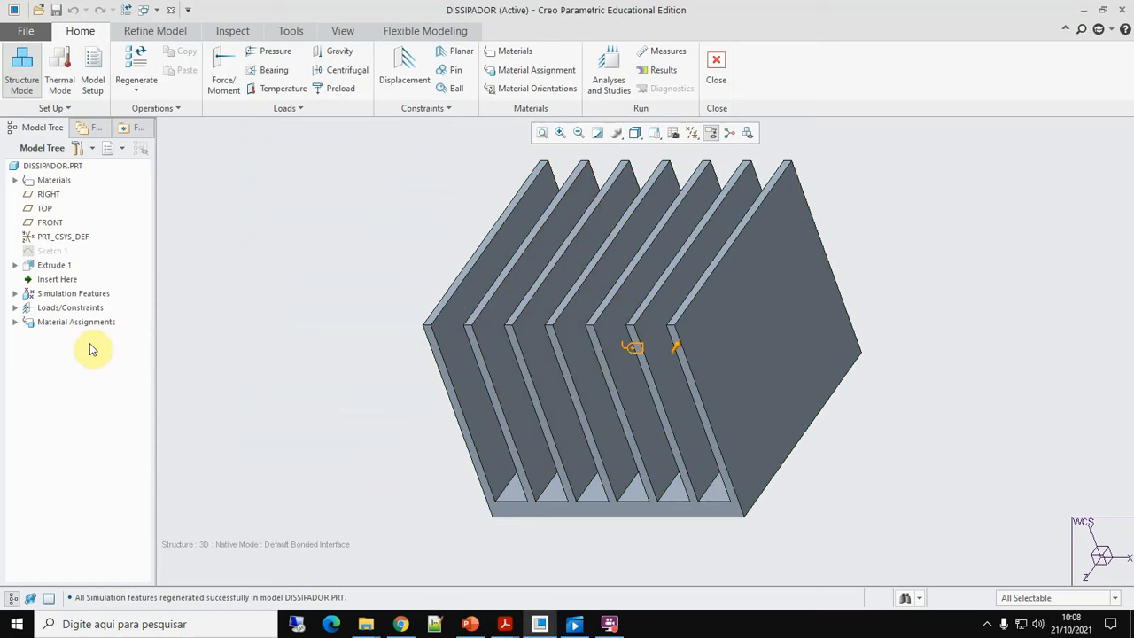
{"action": "left_click", "coordinate": [14, 307]}
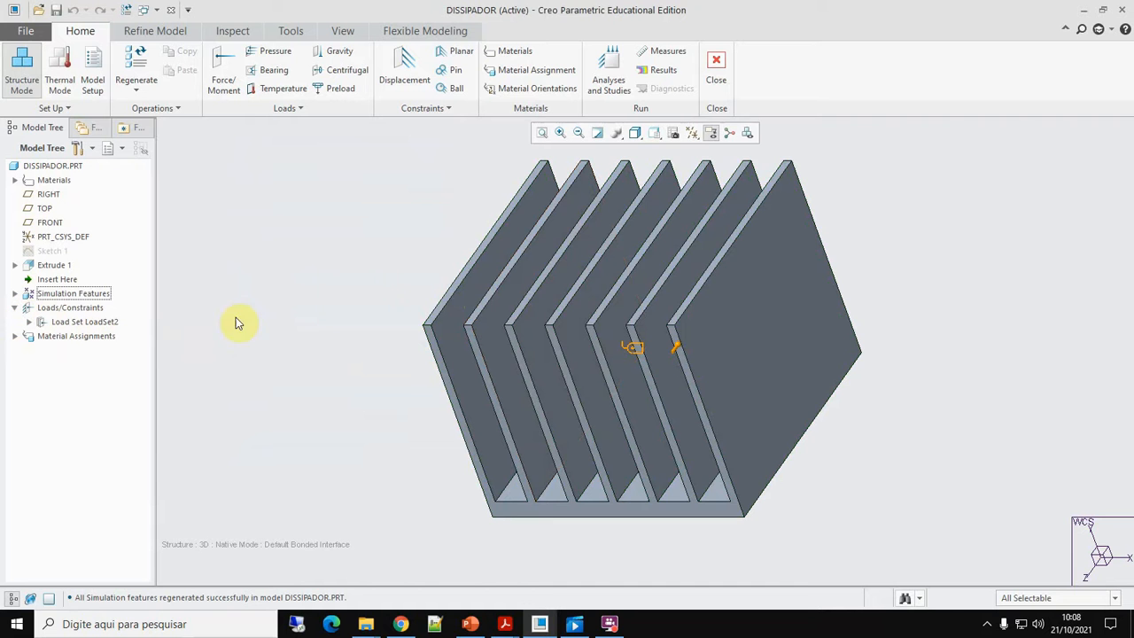
{"action": "left_click", "coordinate": [347, 302]}
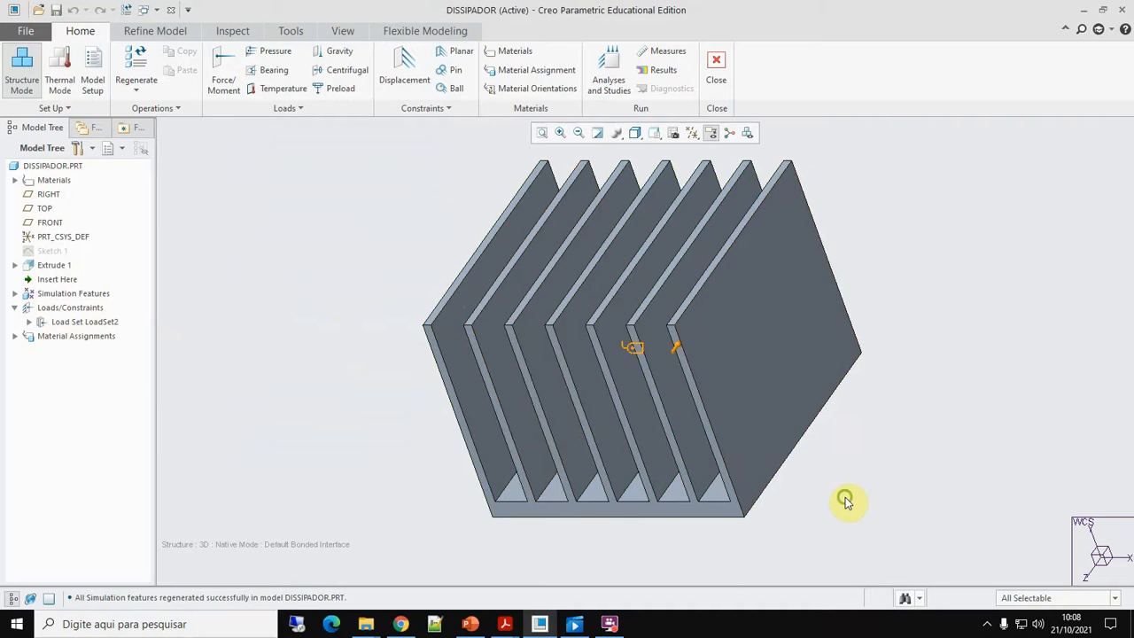
Add a displacement constraint with X, Y and Z translations fixed to the heat sink's bottom surface around the central square
{"action": "middle_click_drag", "start_coordinate": [846, 499], "coordinate": [828, 459]}
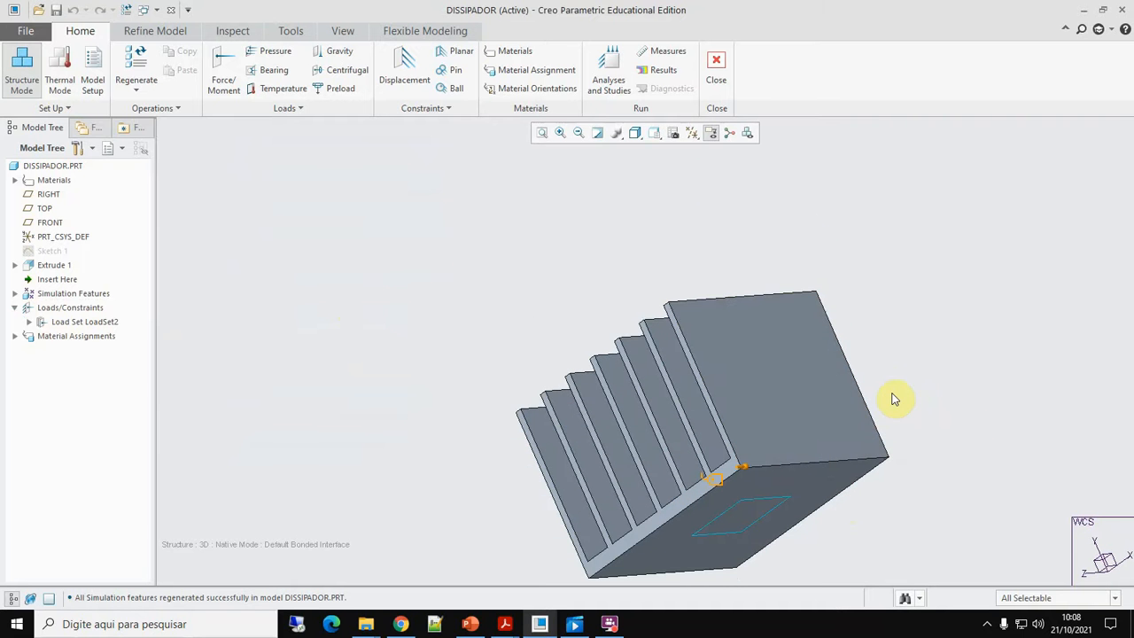
{"action": "middle_click_drag", "start_coordinate": [893, 399], "coordinate": [754, 278], "text": "shift"}
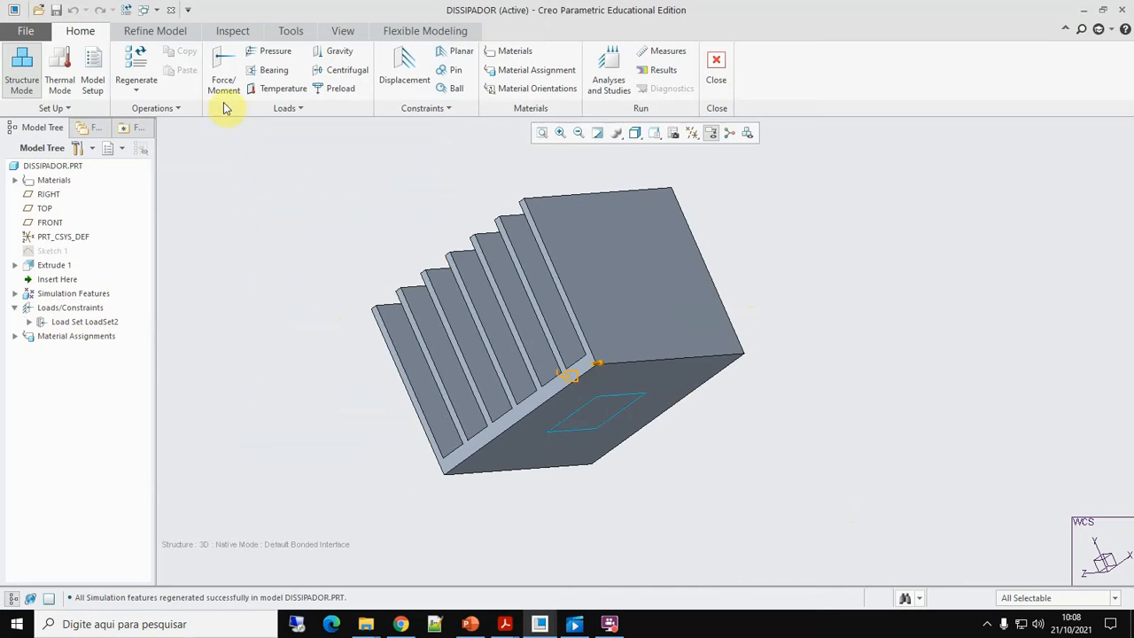
{"action": "left_click", "coordinate": [400, 69]}
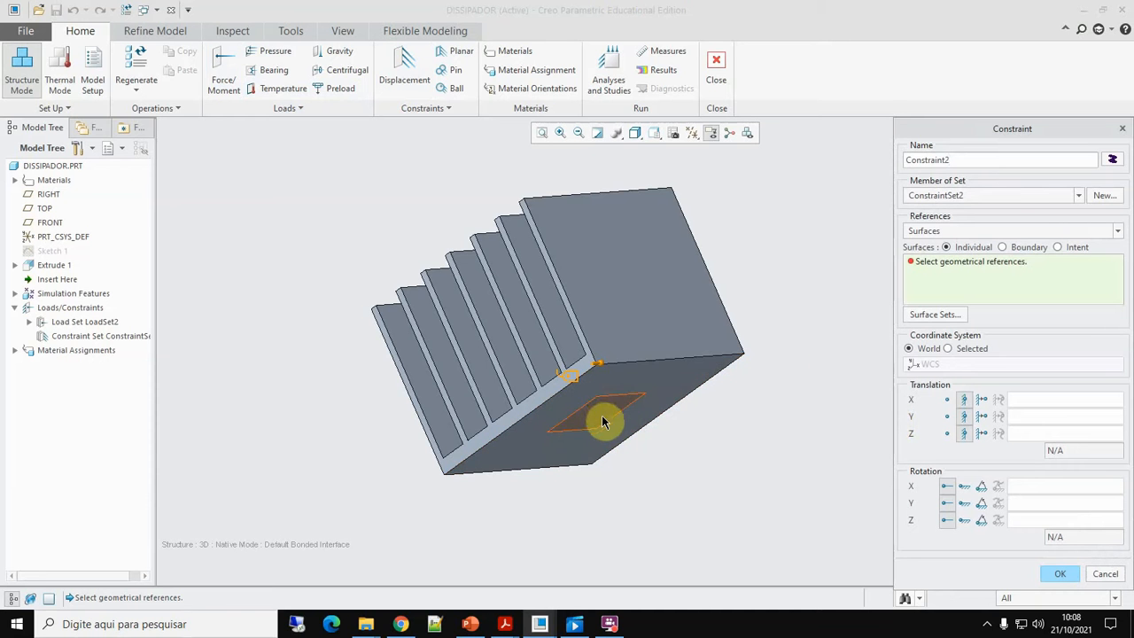
{"action": "left_click", "coordinate": [681, 390]}
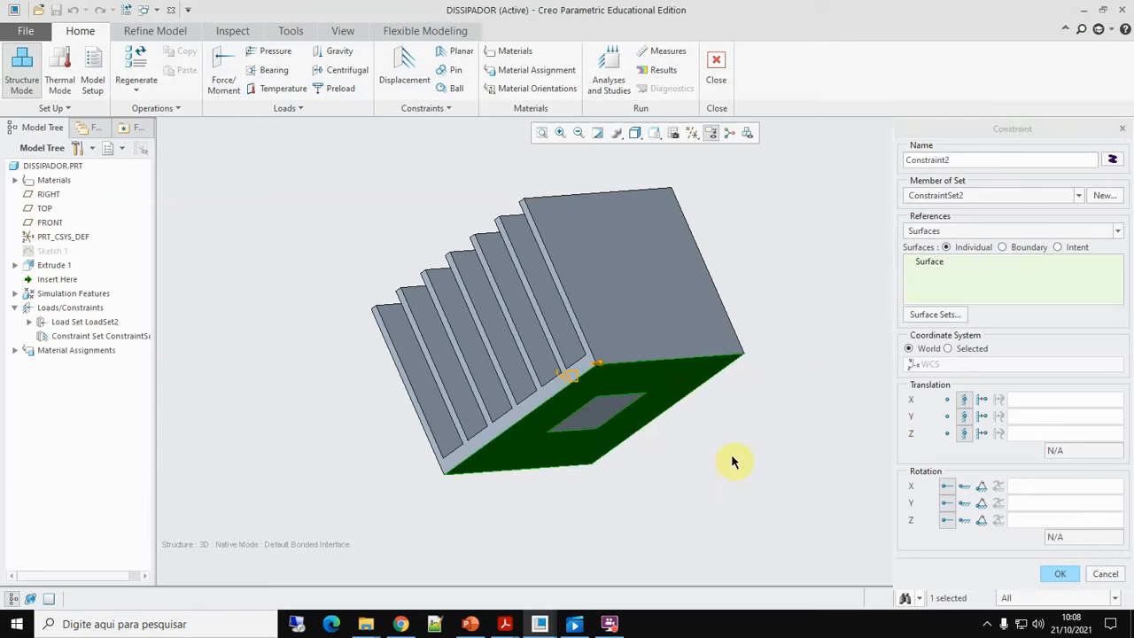
{"action": "left_click", "coordinate": [1060, 573]}
{"action": "middle_click_drag", "start_coordinate": [276, 274], "coordinate": [324, 285]}
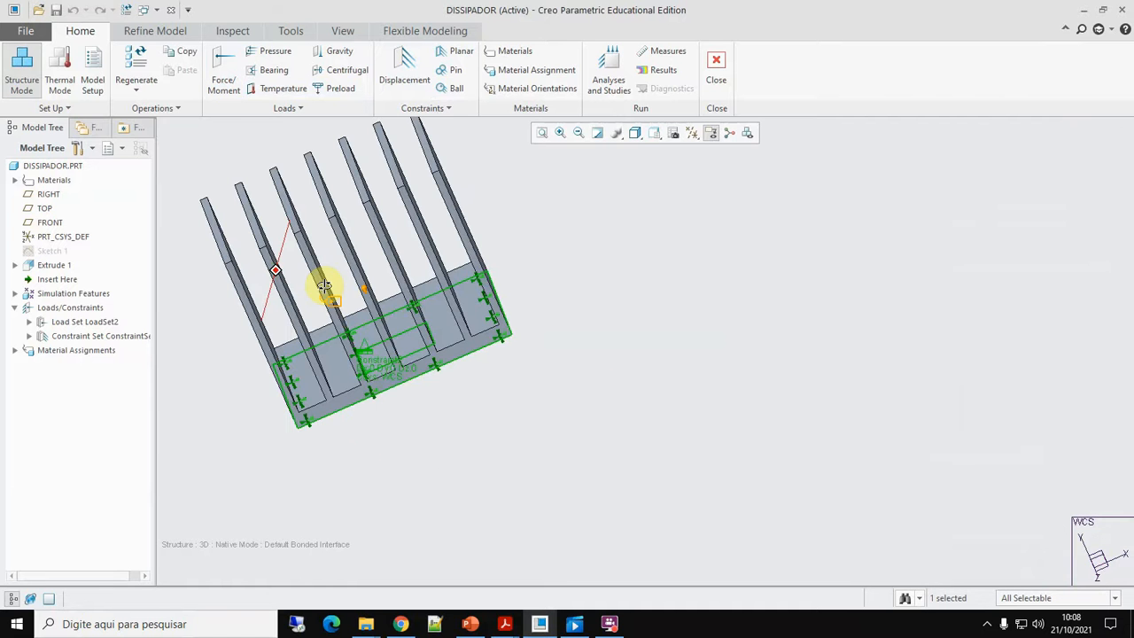
{"action": "left_click", "coordinate": [614, 301]}
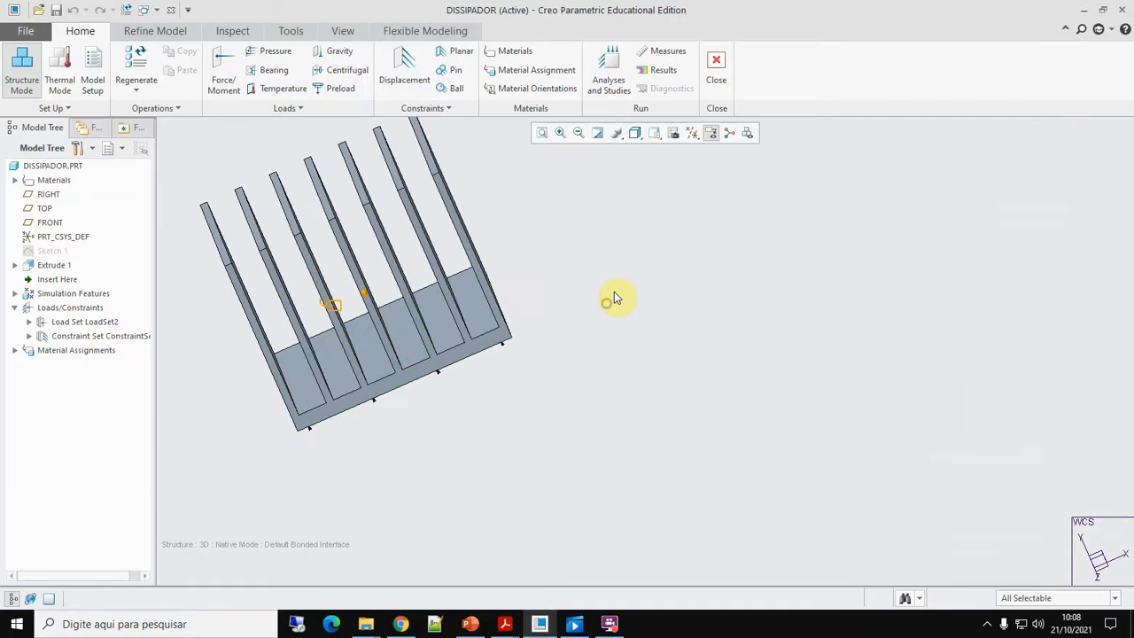
{"action": "middle_click_drag", "start_coordinate": [613, 297], "coordinate": [795, 363], "text": "shift"}
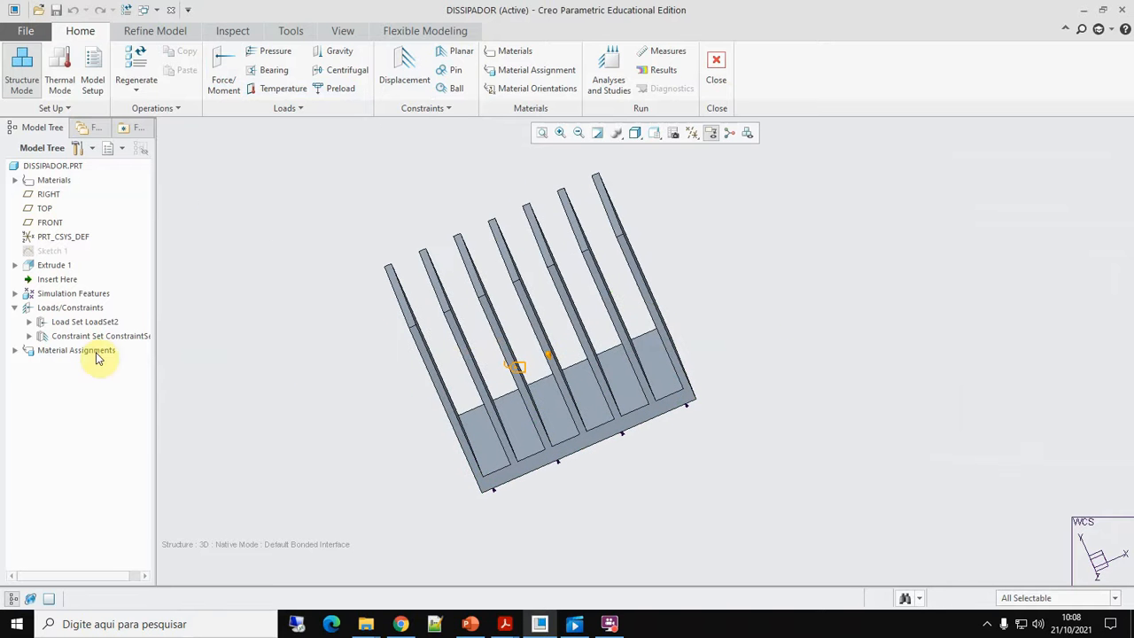
Check the part's material assignment, and create a static analysis named AnalysisEstaticaTermica using ConstraintSet2 and LoadSet2 with Single-Pass Adaptive convergence
{"action": "left_click", "coordinate": [536, 70]}
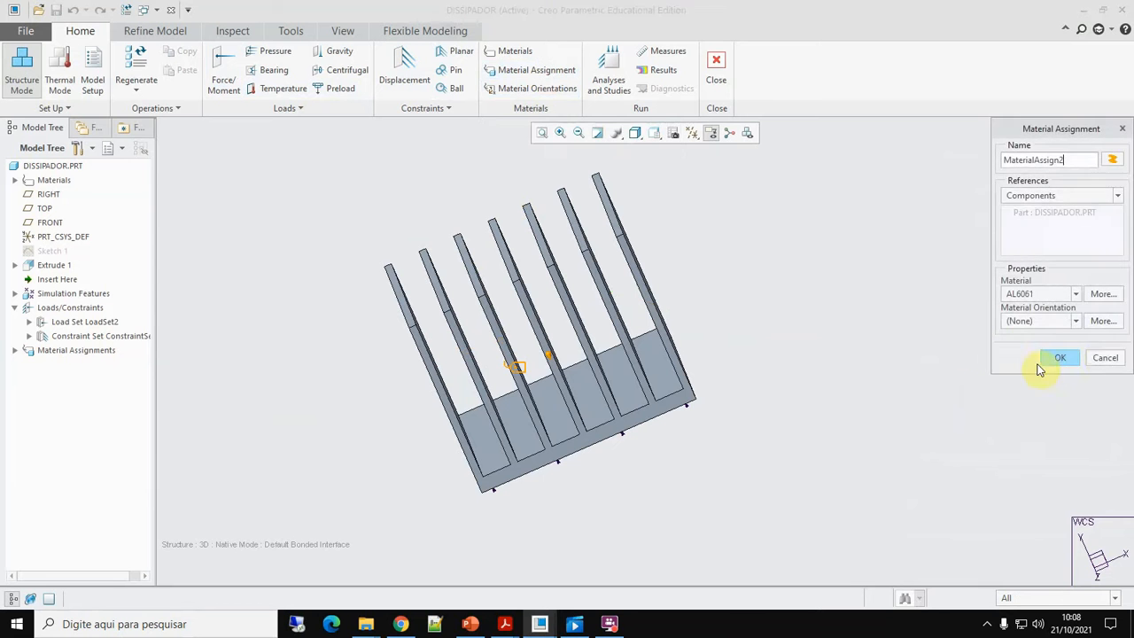
{"action": "left_click", "coordinate": [1105, 355]}
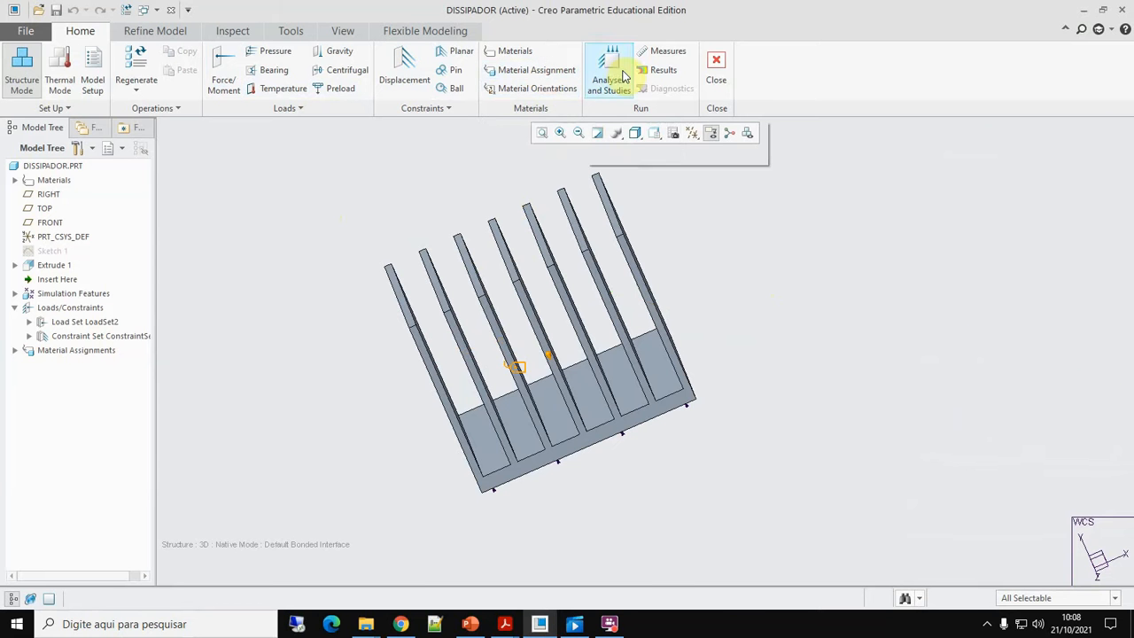
{"action": "left_click", "coordinate": [601, 64]}
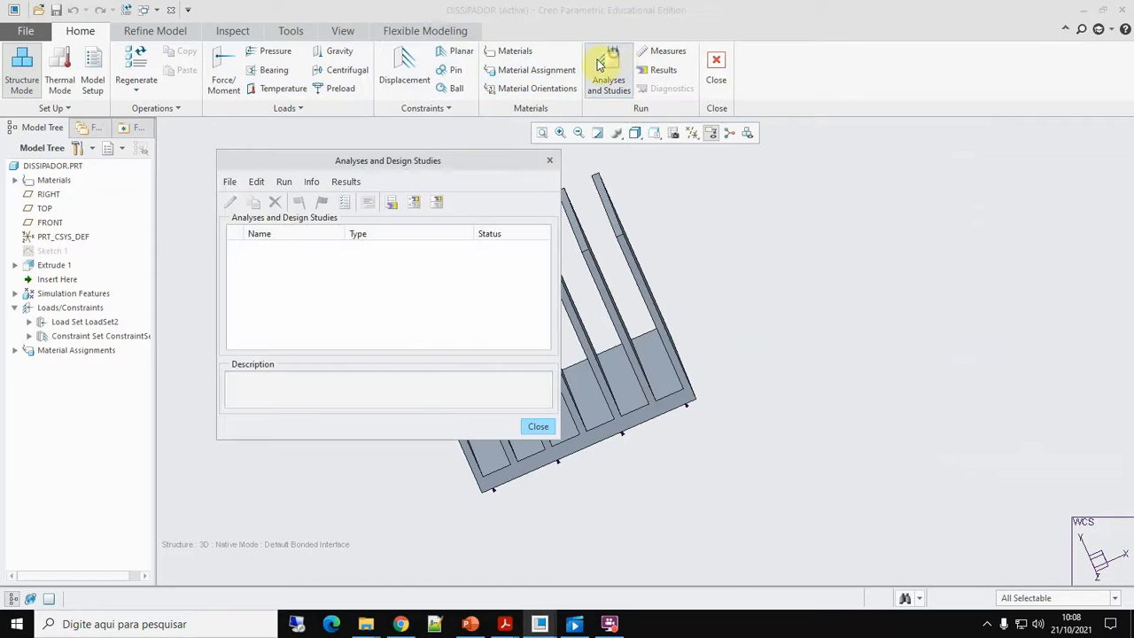
{"action": "left_click", "coordinate": [229, 181]}
{"action": "left_click", "coordinate": [256, 203]}
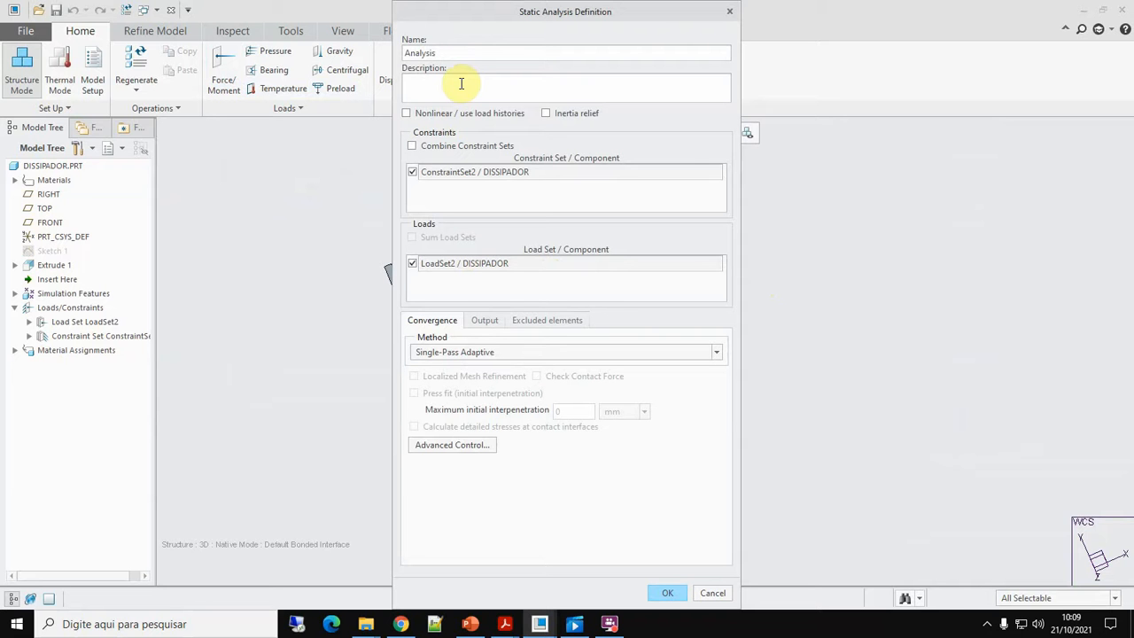
{"action": "type", "text": "EstaticaTermica"}
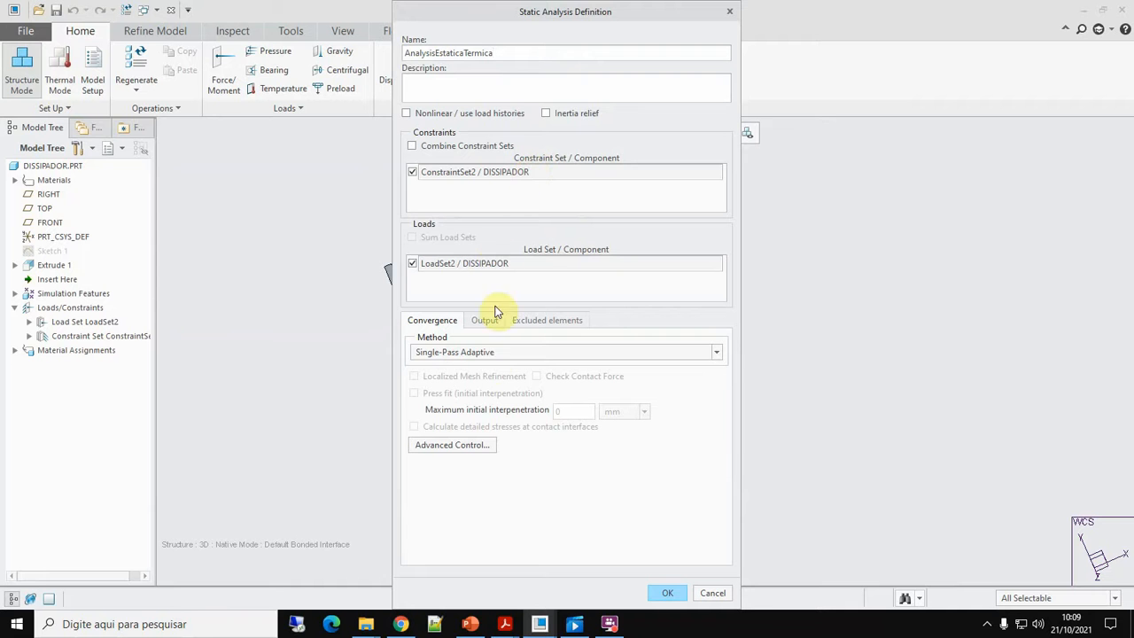
{"action": "left_click", "coordinate": [668, 593]}
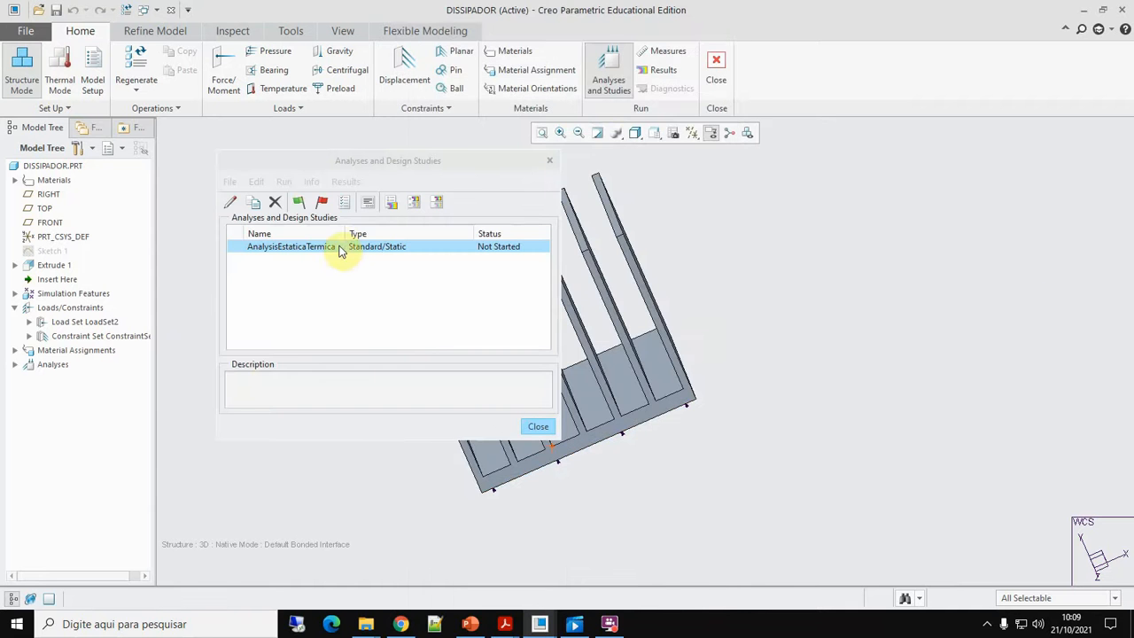
Run AnalysisEstaticaTermica with interactive diagnostics and close its run status report
{"action": "left_click", "coordinate": [300, 209]}
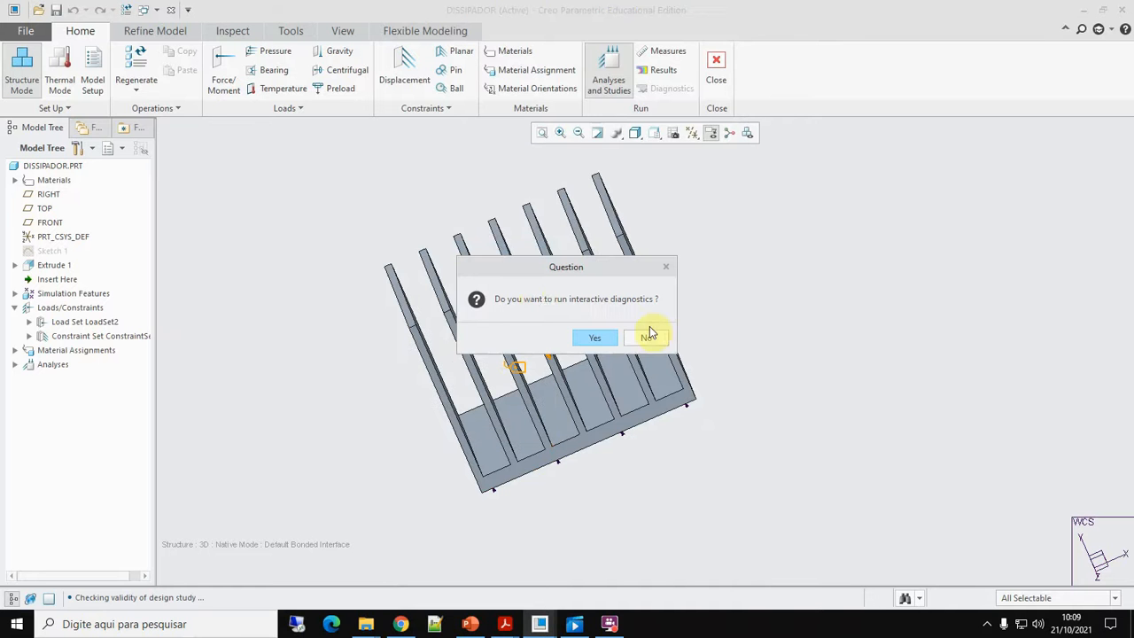
{"action": "left_click", "coordinate": [587, 342]}
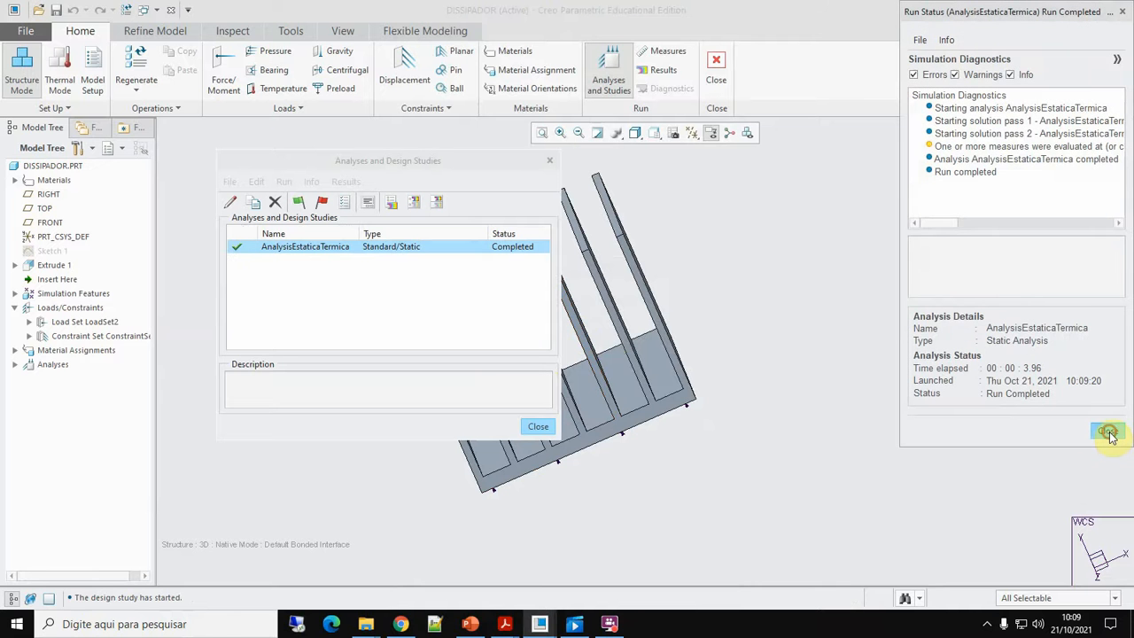
{"action": "left_click", "coordinate": [1108, 433]}
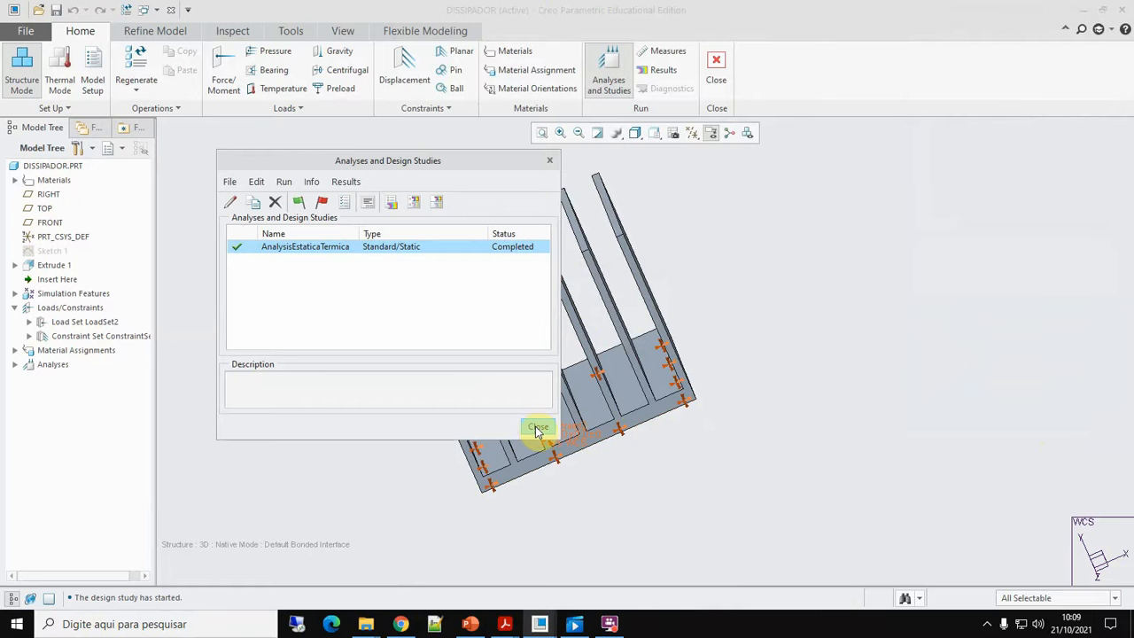
Show AnalysisEstaticaTermica's results as a fringe plot of displacement magnitude in mm, and inspect the heat sink from several angles
{"action": "left_click", "coordinate": [395, 203]}
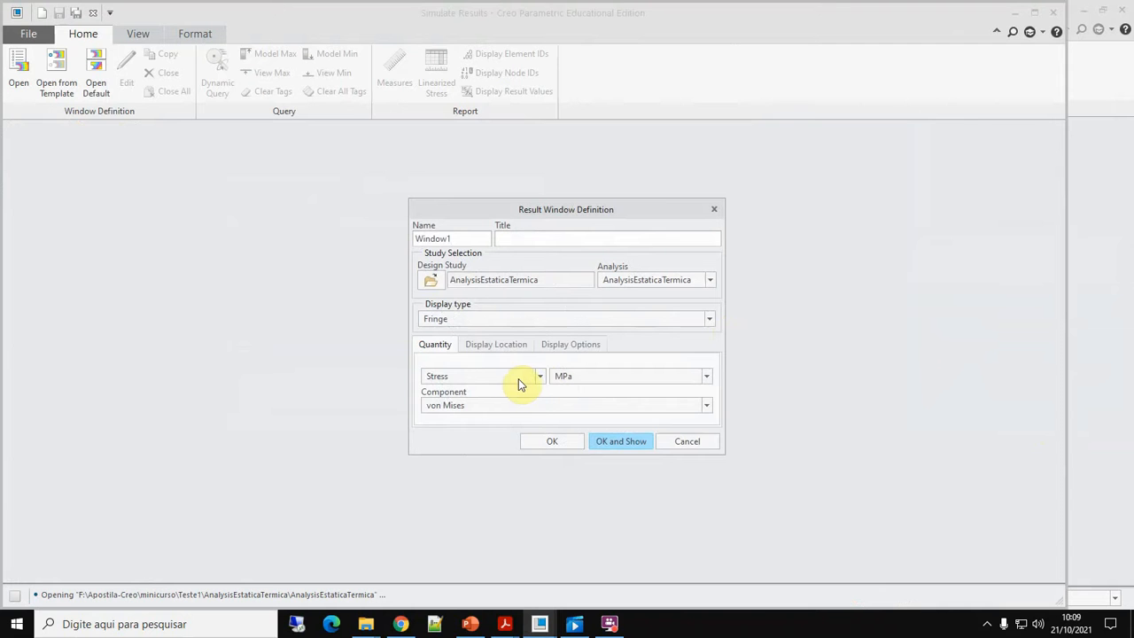
{"action": "left_click", "coordinate": [542, 380]}
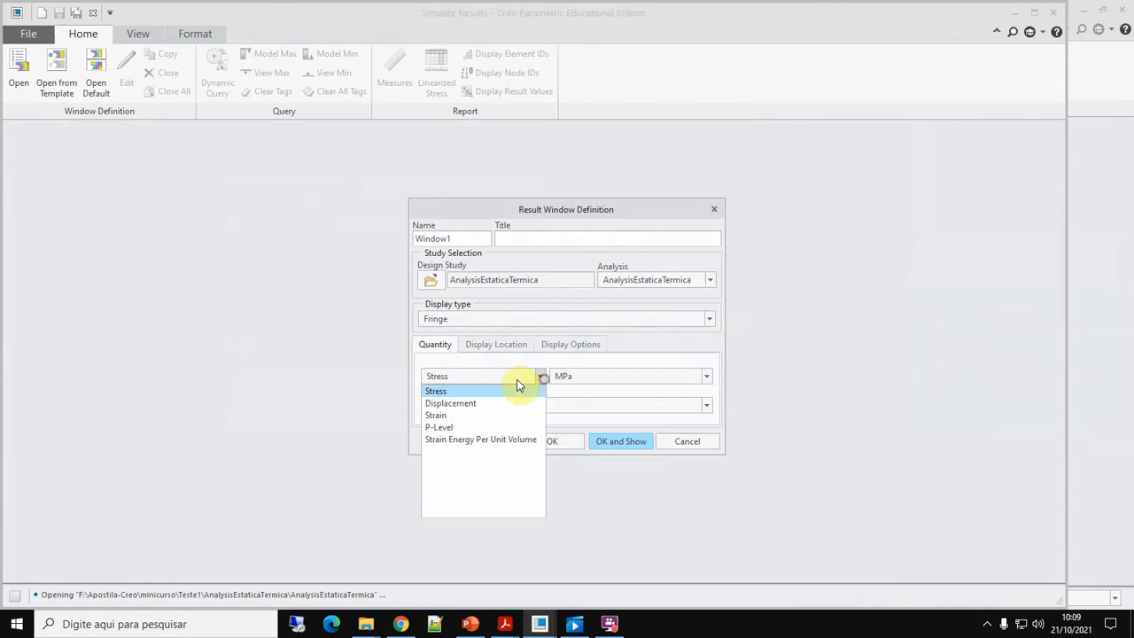
{"action": "left_click", "coordinate": [461, 404]}
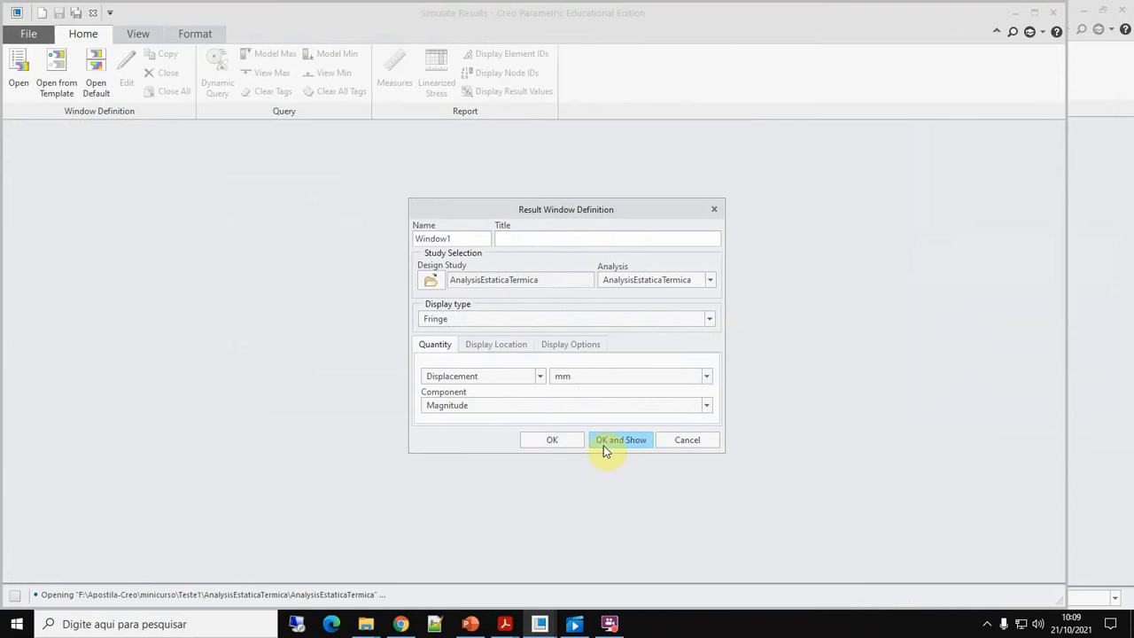
{"action": "left_click", "coordinate": [611, 441]}
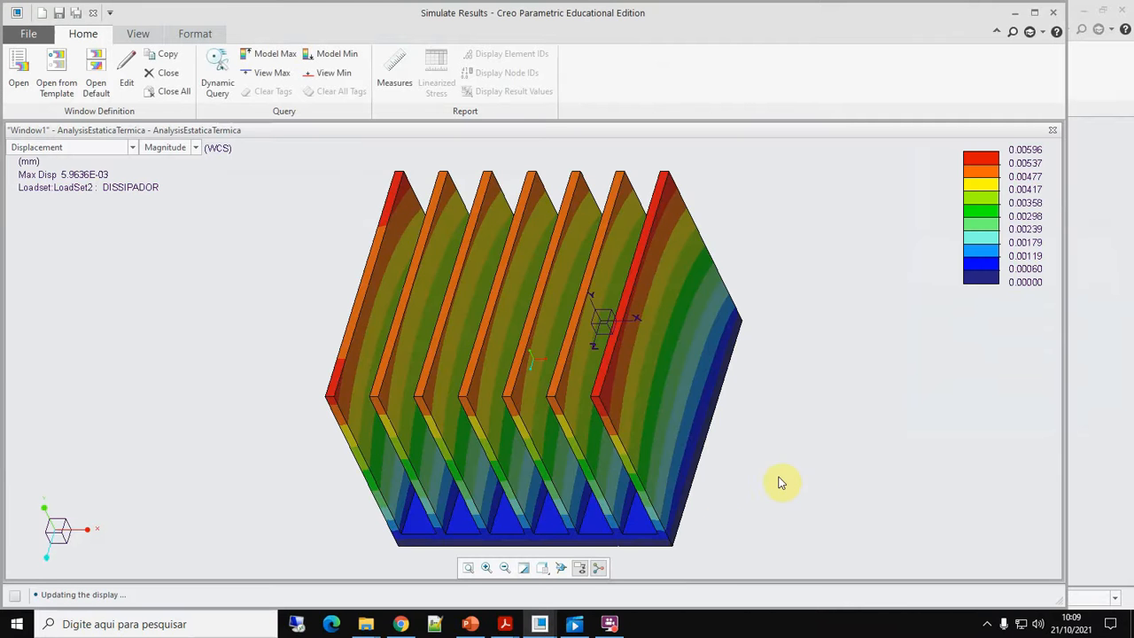
{"action": "middle_click_drag", "start_coordinate": [789, 519], "coordinate": [652, 504]}
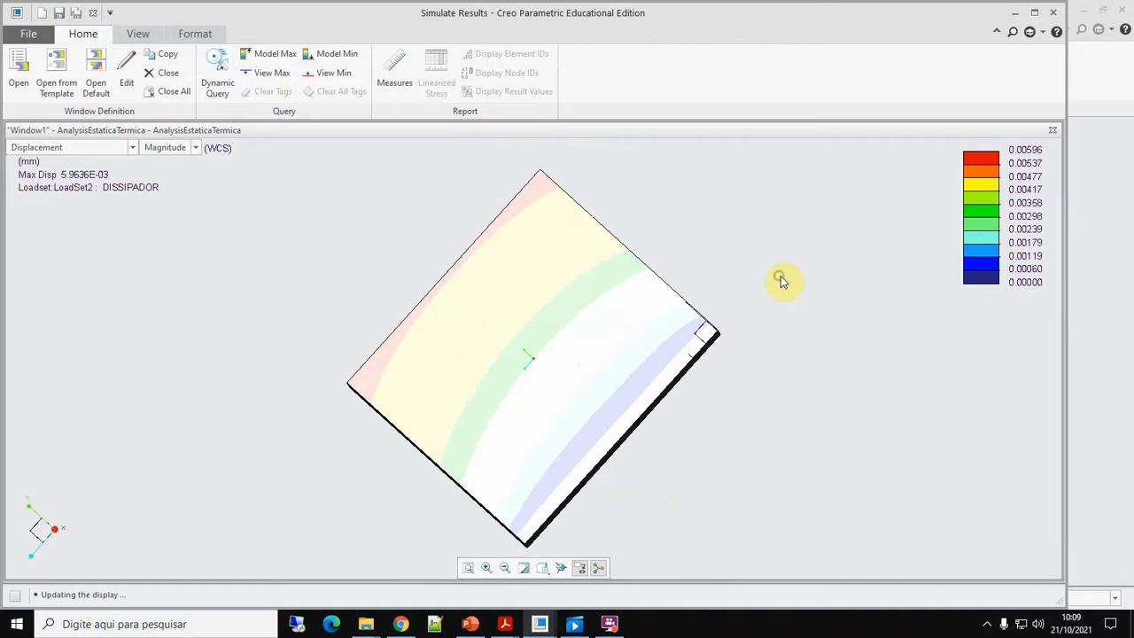
{"action": "middle_click_drag", "start_coordinate": [782, 282], "coordinate": [821, 304]}
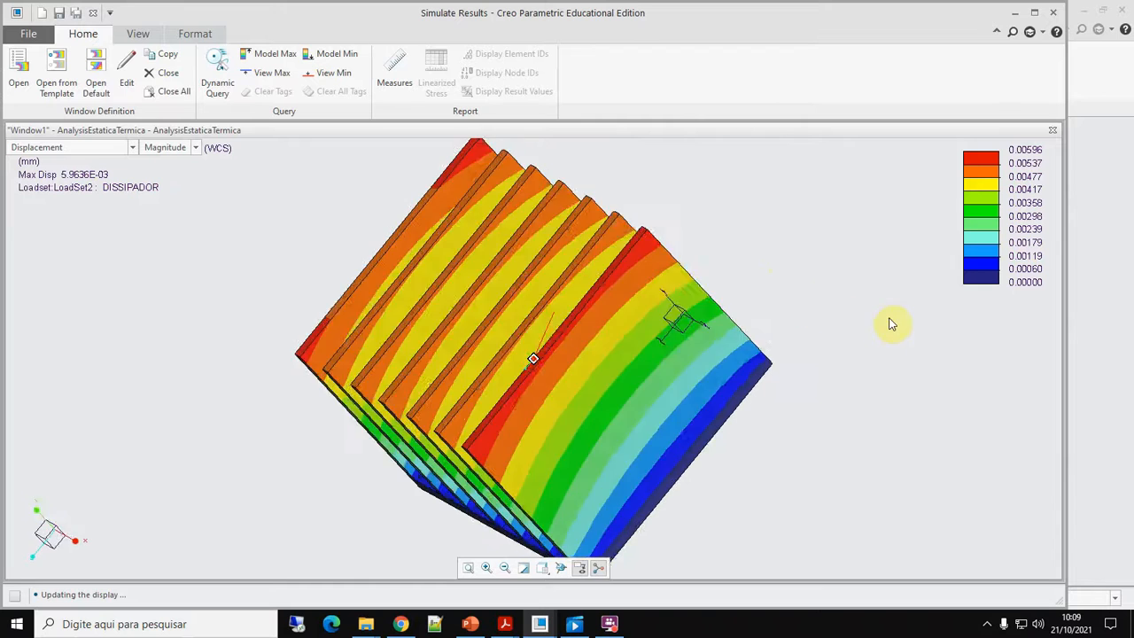
{"action": "middle_click_drag", "start_coordinate": [891, 324], "coordinate": [930, 299]}
{"action": "middle_click_drag", "start_coordinate": [825, 380], "coordinate": [910, 354]}
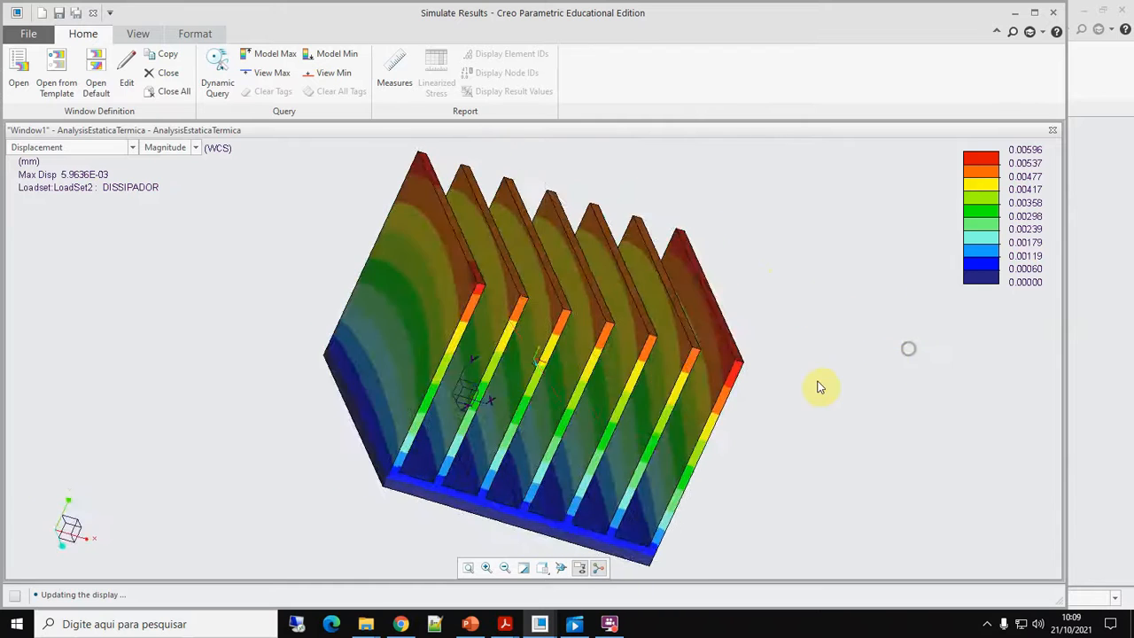
{"action": "middle_click_drag", "start_coordinate": [820, 387], "coordinate": [714, 387]}
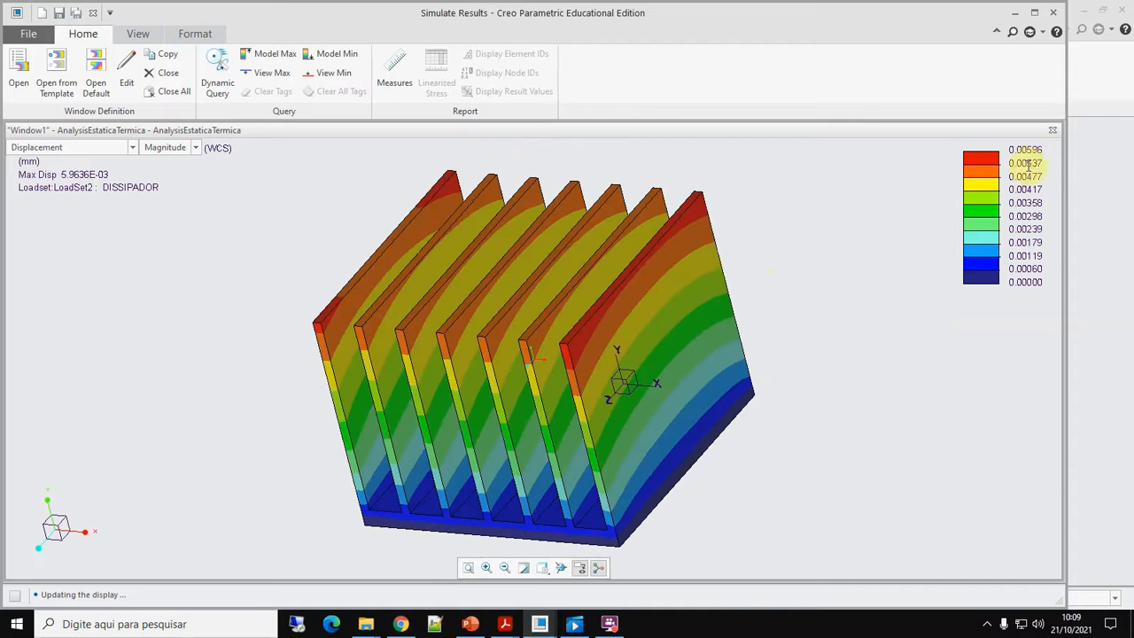
Edit the displacement result window to show the deformed shape, adjust its percentage scaling, and redisplay the plot
{"action": "double_click", "coordinate": [491, 335]}
{"action": "left_click", "coordinate": [575, 345]}
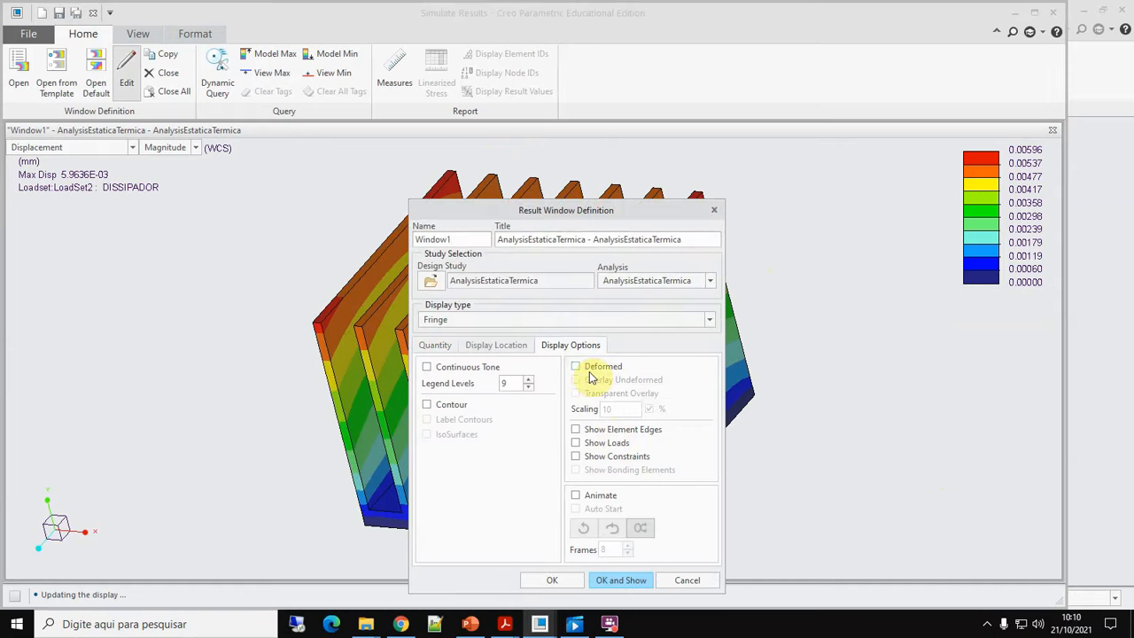
{"action": "left_click", "coordinate": [576, 366]}
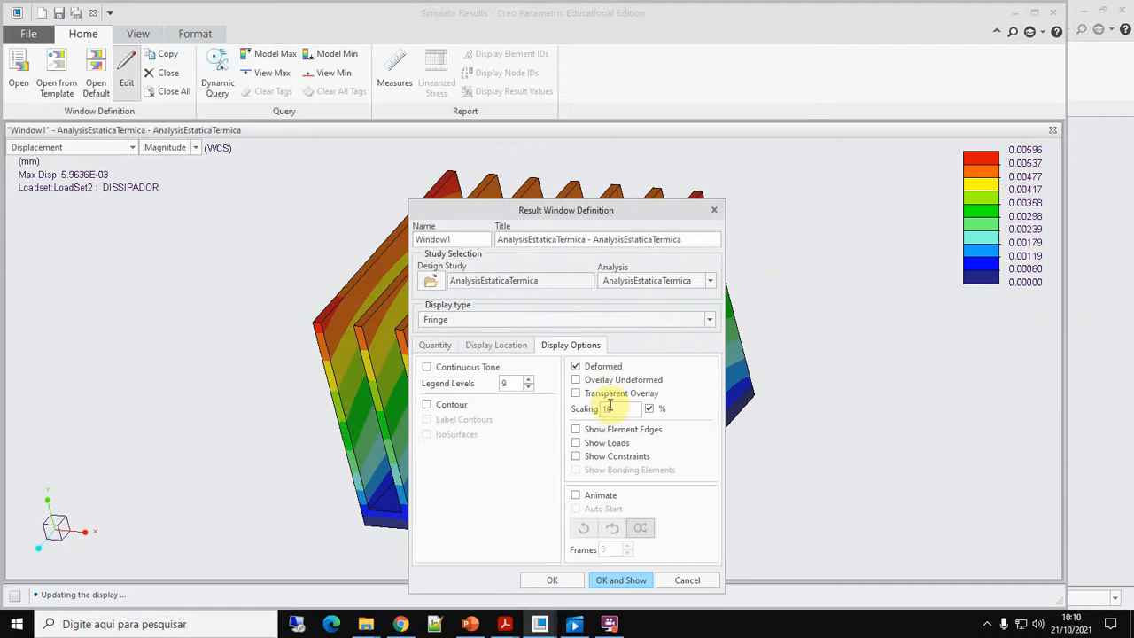
{"action": "left_click", "coordinate": [606, 408]}
{"action": "type", "text": "1"}
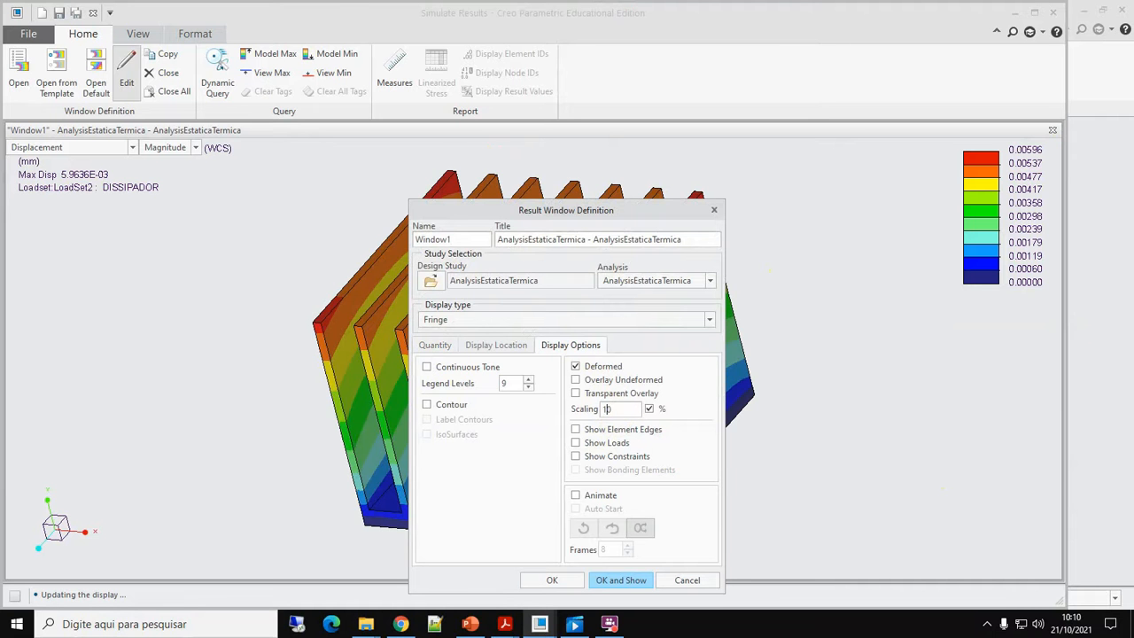
{"action": "type", "text": "5"}
{"action": "left_click", "coordinate": [629, 580]}
Examine the deformed displacement plot from several angles, and close the results without saving along with the list of studies
{"action": "mouse_move", "coordinate": [805, 367]}
{"action": "middle_mouse_down"}
{"action": "mouse_move", "coordinate": [732, 324]}
{"action": "mouse_move", "coordinate": [775, 302]}
{"action": "mouse_move", "coordinate": [856, 287]}
{"action": "mouse_move", "coordinate": [856, 271]}
{"action": "mouse_move", "coordinate": [797, 326]}
{"action": "mouse_move", "coordinate": [767, 401]}
{"action": "mouse_move", "coordinate": [678, 390]}
{"action": "mouse_move", "coordinate": [620, 337]}
{"action": "middle_mouse_up"}
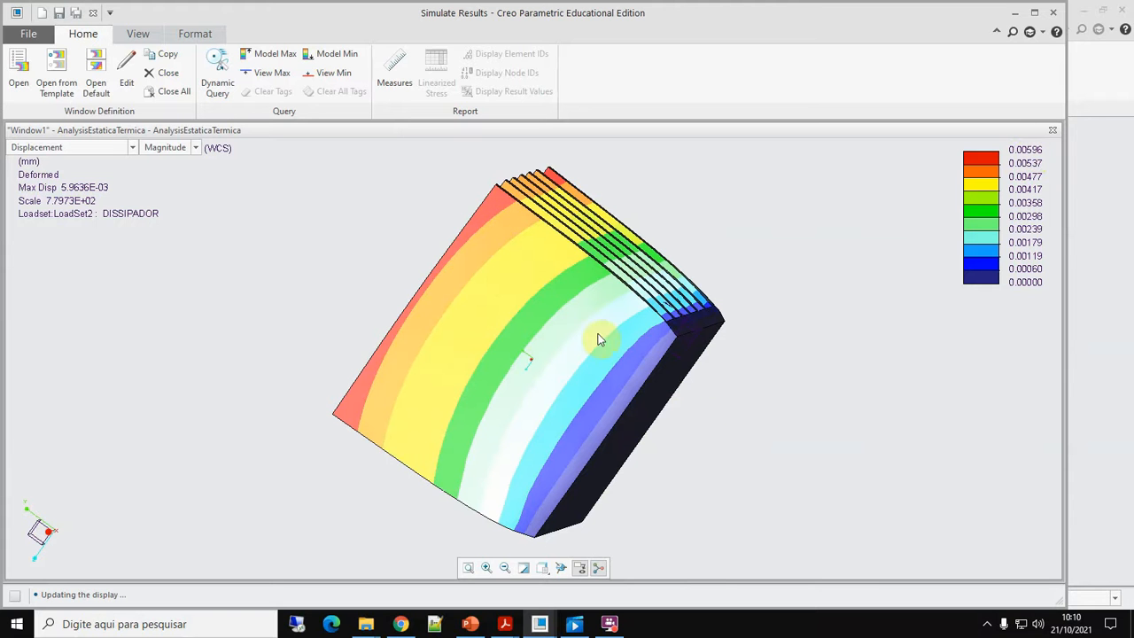
{"action": "middle_click_drag", "start_coordinate": [717, 429], "coordinate": [624, 388]}
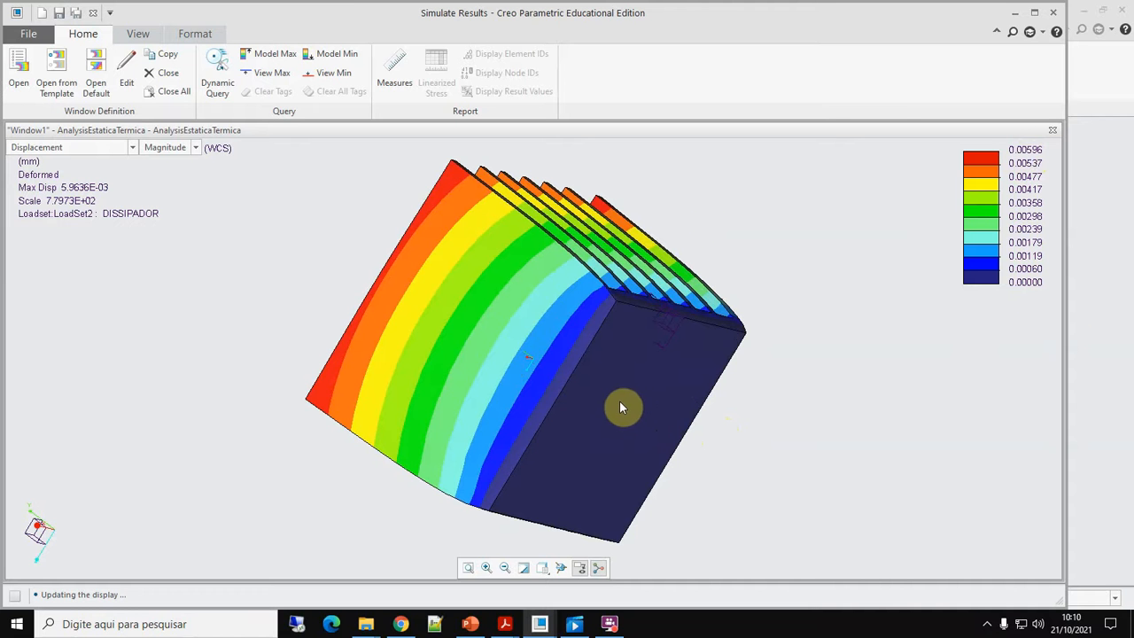
{"action": "mouse_move", "coordinate": [712, 210]}
{"action": "middle_mouse_down"}
{"action": "mouse_move", "coordinate": [818, 268]}
{"action": "mouse_move", "coordinate": [851, 249]}
{"action": "mouse_move", "coordinate": [826, 294]}
{"action": "middle_mouse_up"}
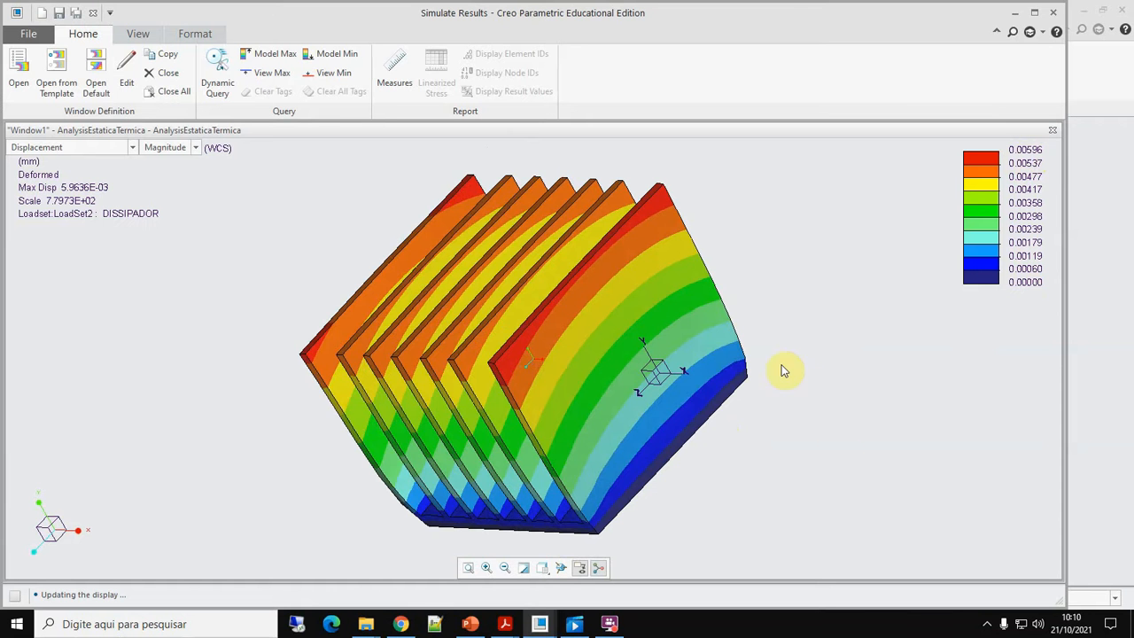
{"action": "middle_click_drag", "start_coordinate": [784, 371], "coordinate": [753, 380]}
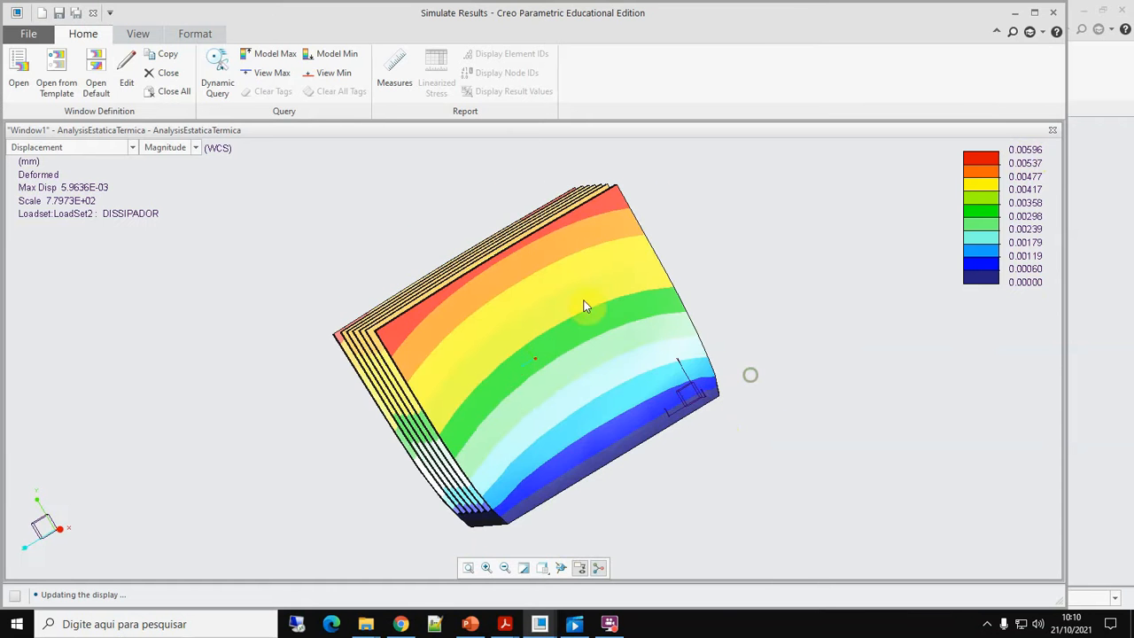
{"action": "mouse_move", "coordinate": [775, 327]}
{"action": "middle_mouse_down"}
{"action": "mouse_move", "coordinate": [846, 355]}
{"action": "mouse_move", "coordinate": [919, 353]}
{"action": "mouse_move", "coordinate": [927, 342]}
{"action": "mouse_move", "coordinate": [881, 443]}
{"action": "mouse_move", "coordinate": [985, 431]}
{"action": "mouse_move", "coordinate": [907, 420]}
{"action": "mouse_move", "coordinate": [797, 364]}
{"action": "mouse_move", "coordinate": [722, 364]}
{"action": "middle_mouse_up"}
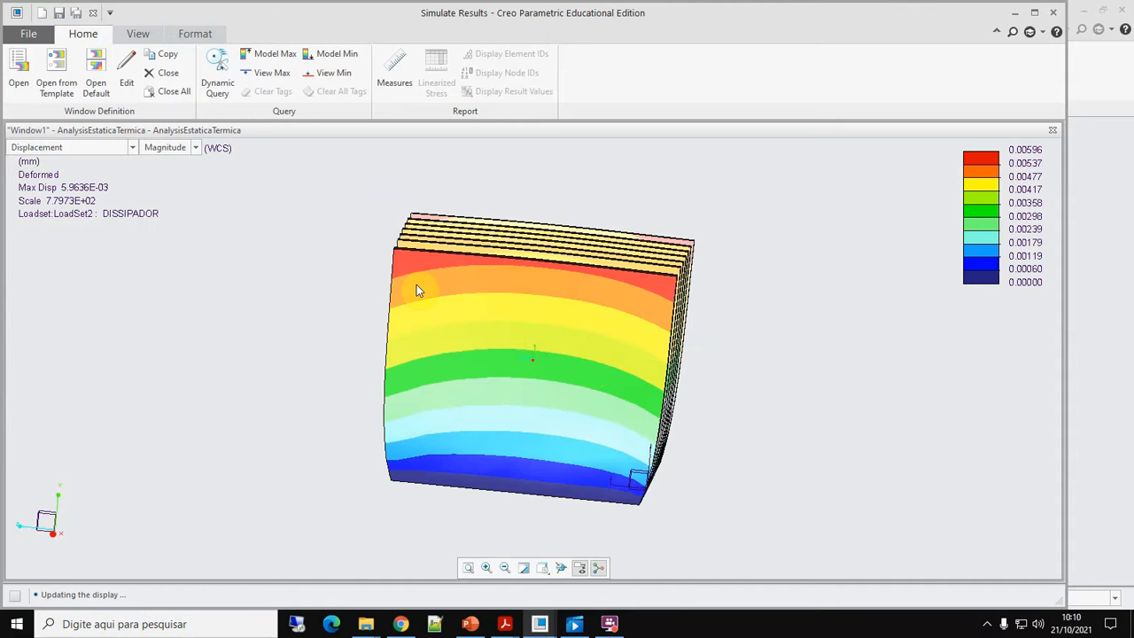
{"action": "middle_click_drag", "start_coordinate": [709, 443], "coordinate": [729, 452]}
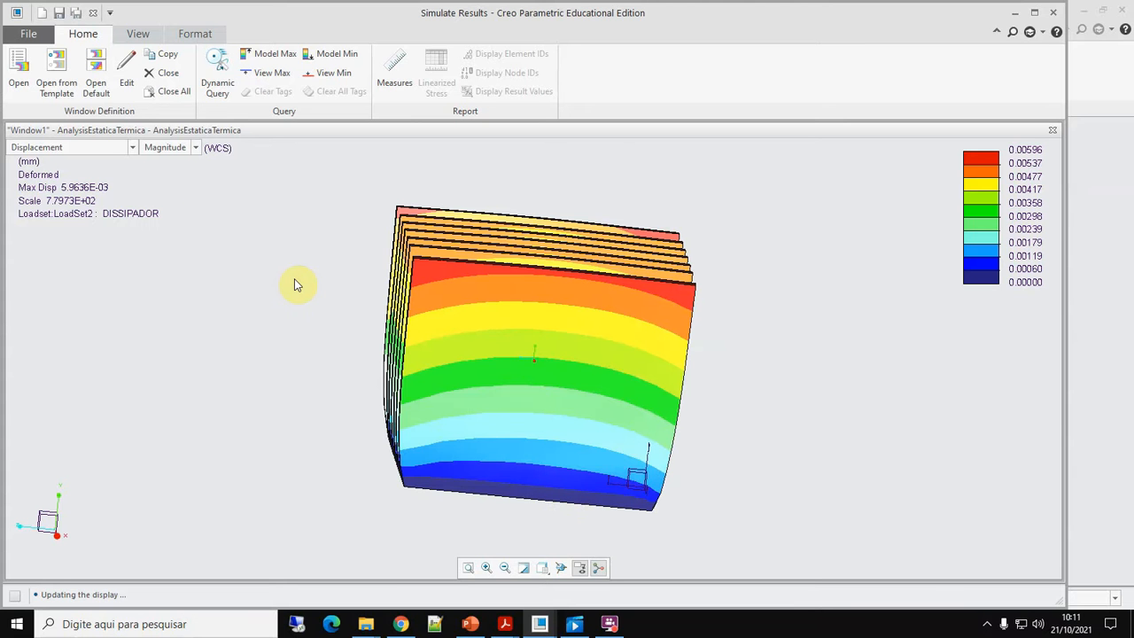
{"action": "left_click", "coordinate": [92, 14]}
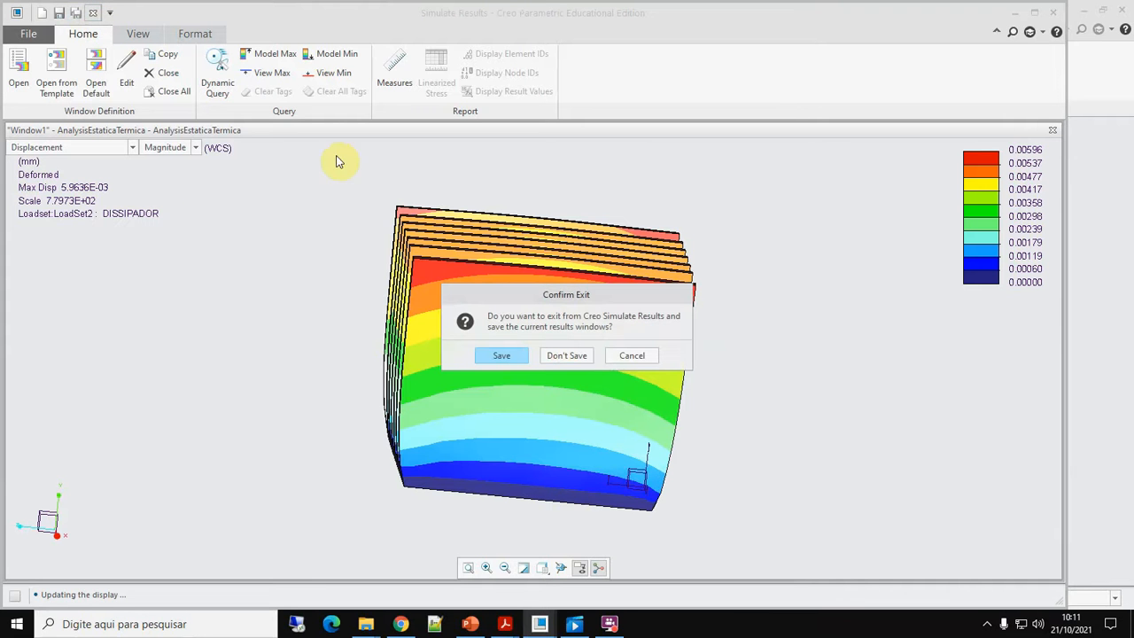
{"action": "left_click", "coordinate": [554, 354]}
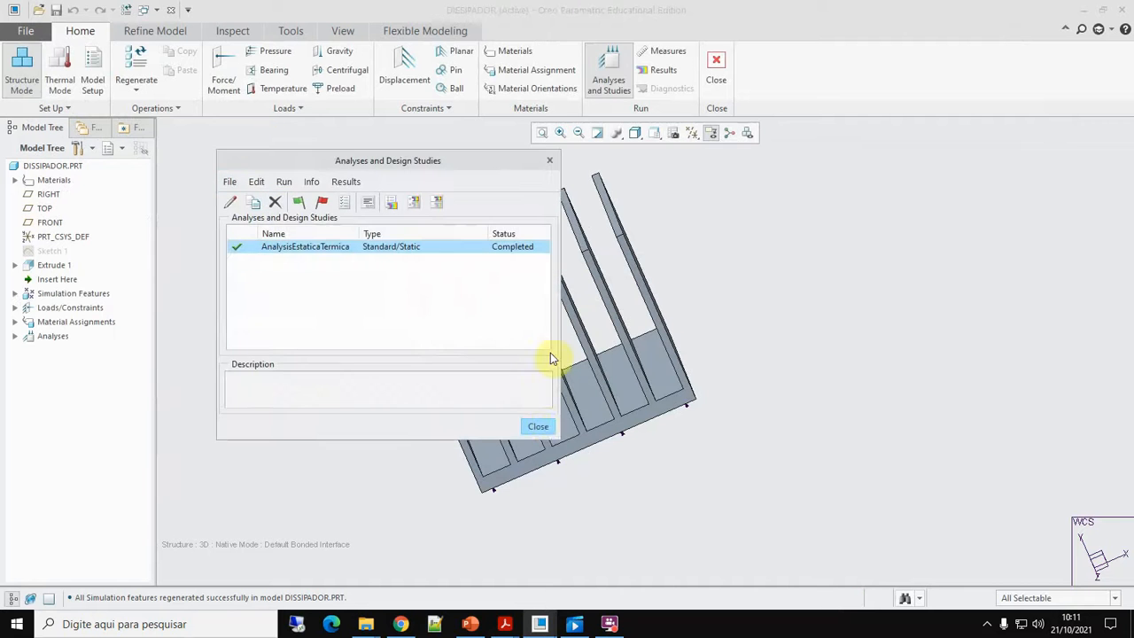
{"action": "left_click", "coordinate": [538, 427]}
Review the structural model setup by expanding the material assignments, loads and constraint set in the model tree and highlighting LoadSet2
{"action": "left_click", "coordinate": [294, 108]}
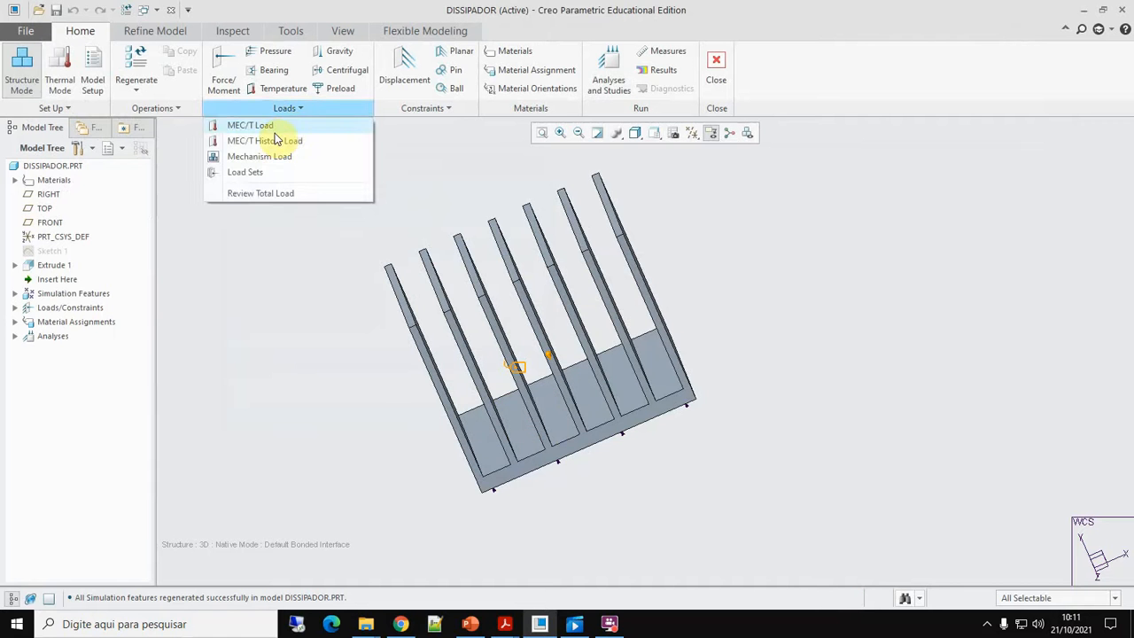
{"action": "left_click", "coordinate": [259, 268]}
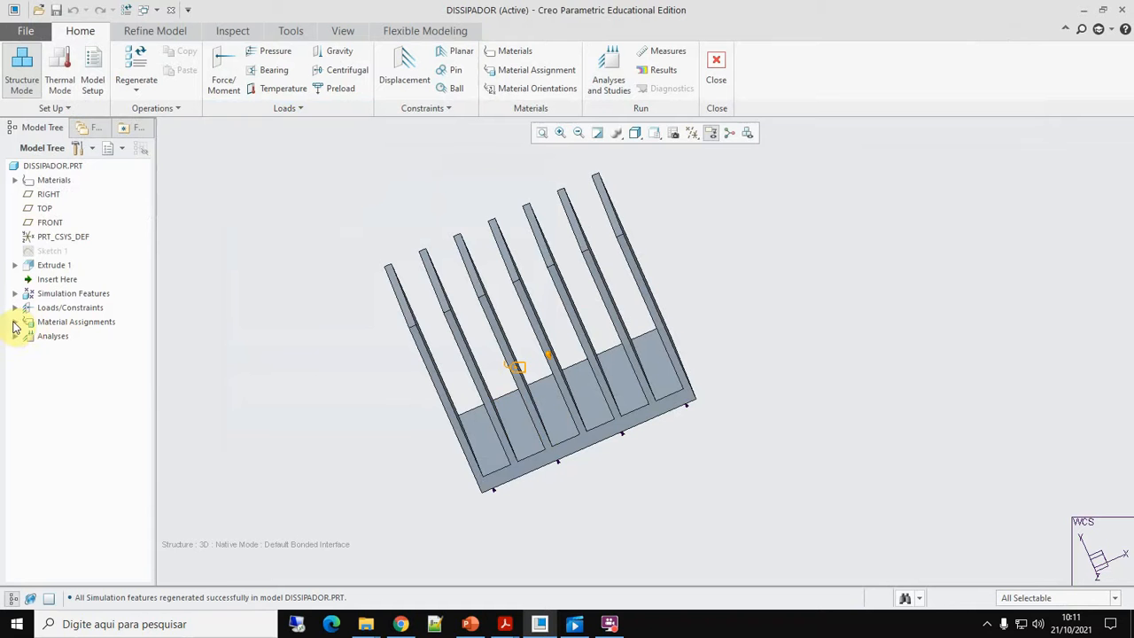
{"action": "left_click", "coordinate": [16, 322]}
{"action": "left_click", "coordinate": [14, 308]}
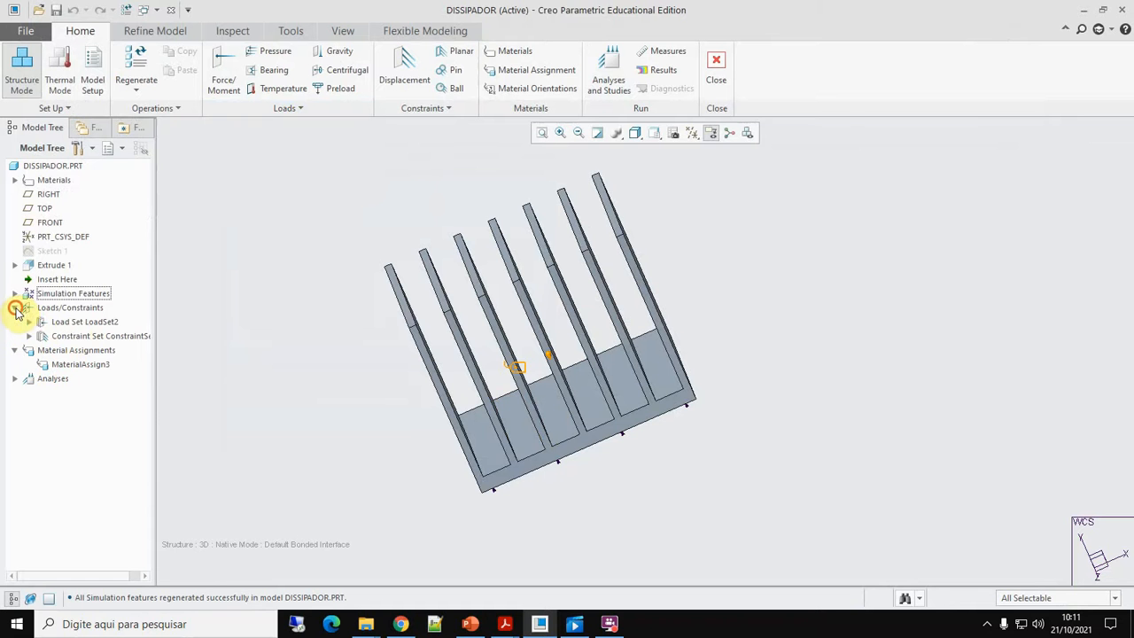
{"action": "left_click", "coordinate": [83, 321]}
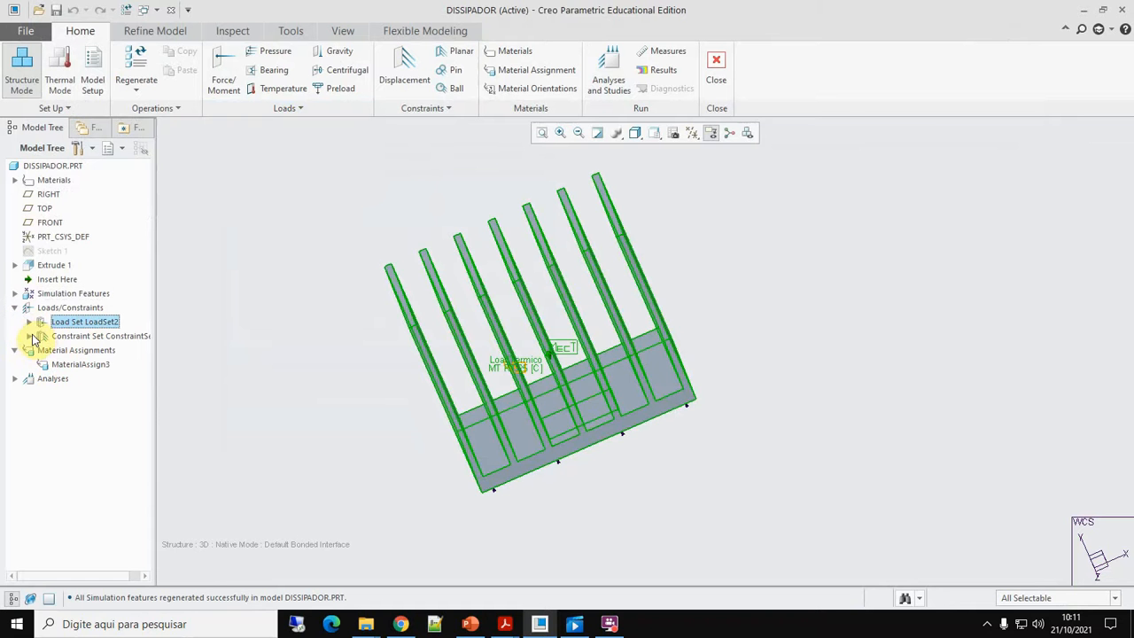
{"action": "left_click", "coordinate": [30, 336]}
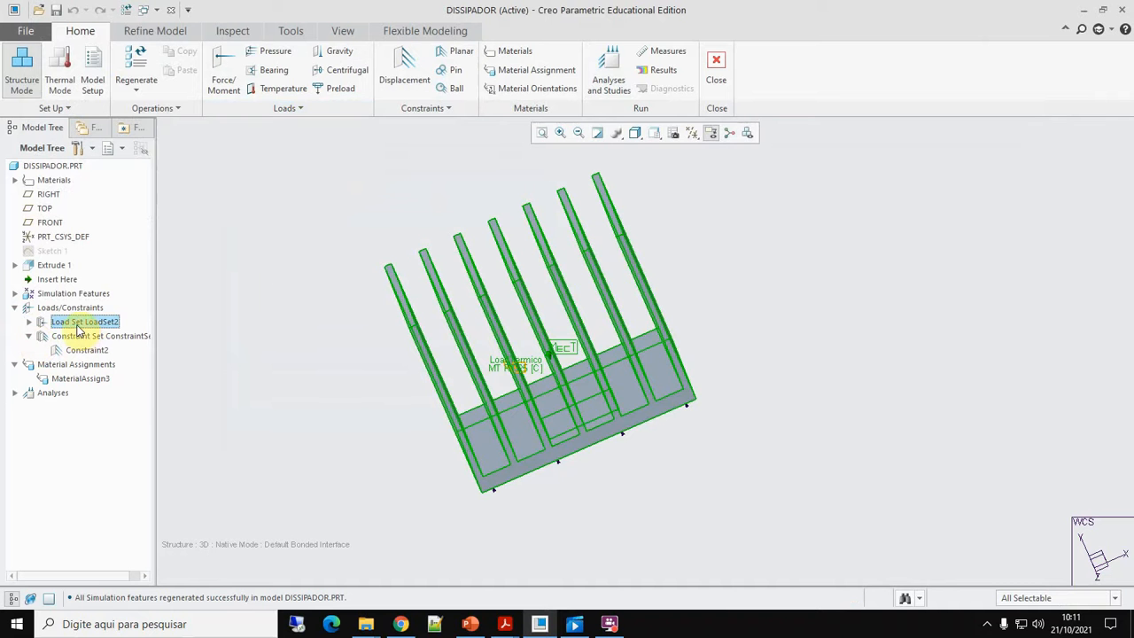
{"action": "left_click", "coordinate": [248, 280]}
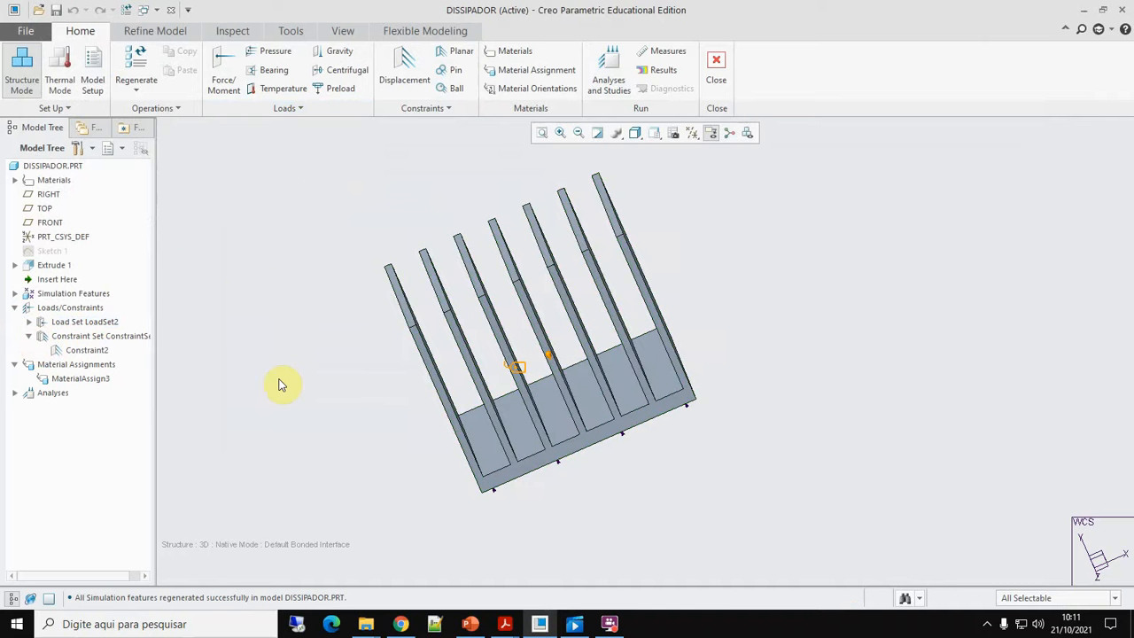
{"action": "middle_click_drag", "start_coordinate": [278, 385], "coordinate": [307, 380]}
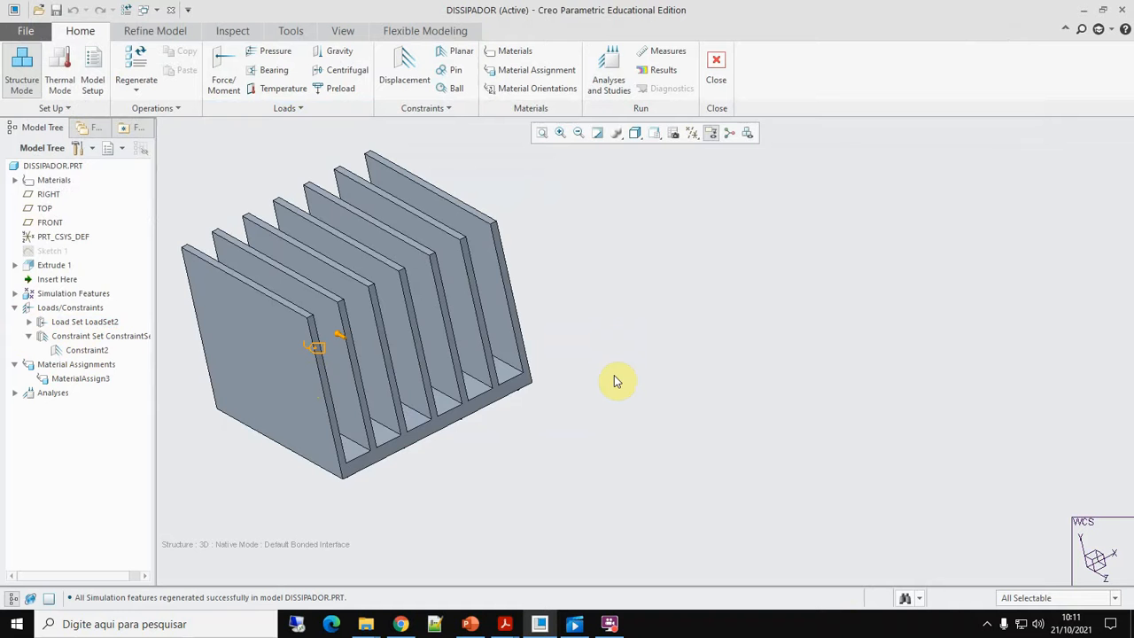
Start a force/moment load in LoadSet2 and select the top edge surfaces of all seven fins as its references
{"action": "middle_click_drag", "start_coordinate": [614, 344], "coordinate": [609, 319]}
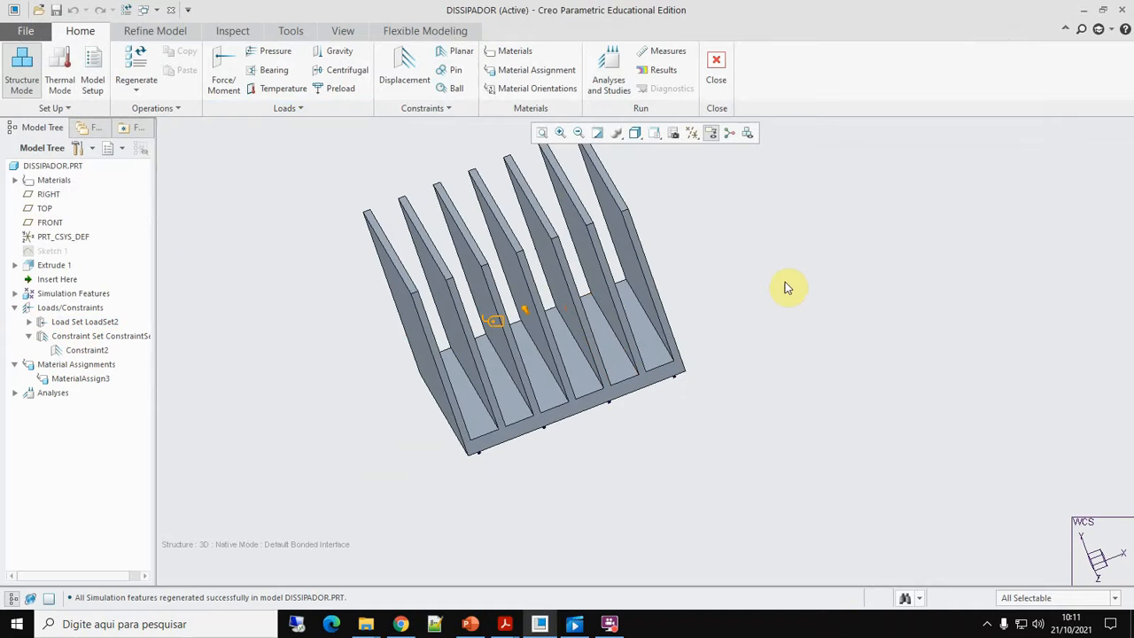
{"action": "key", "text": "ctrl+d"}
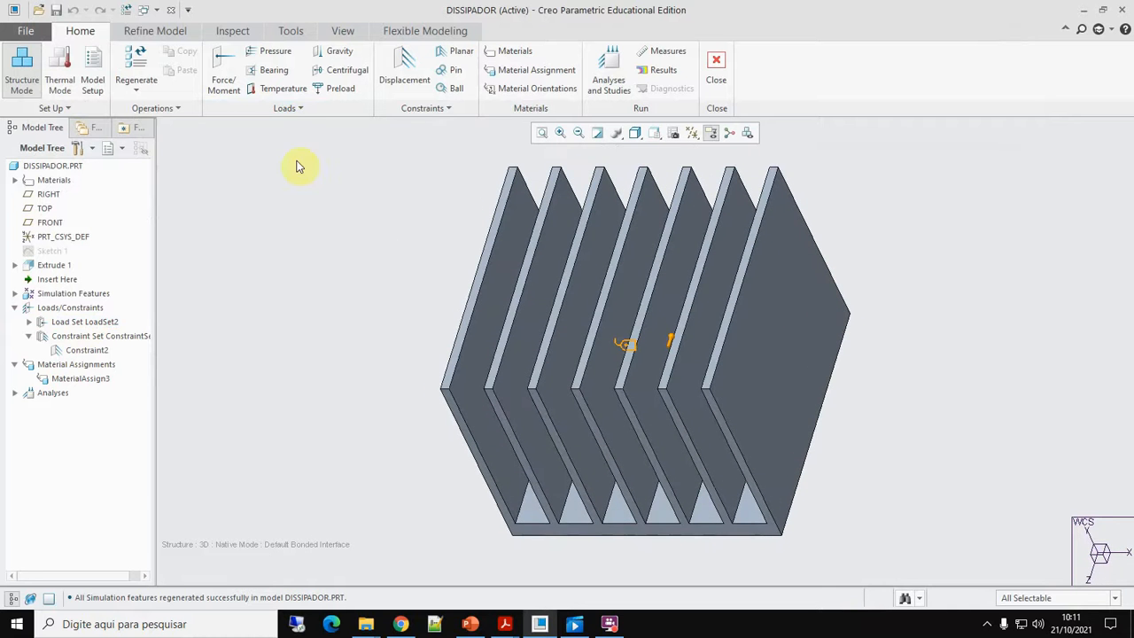
{"action": "left_click", "coordinate": [221, 67]}
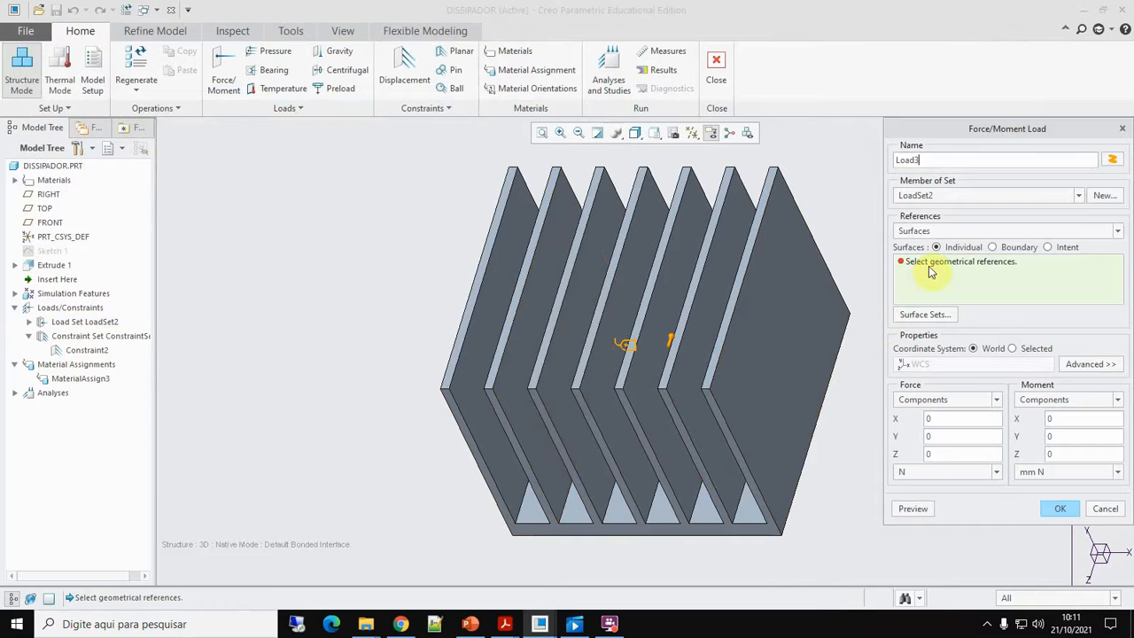
{"action": "left_click", "coordinate": [461, 348]}
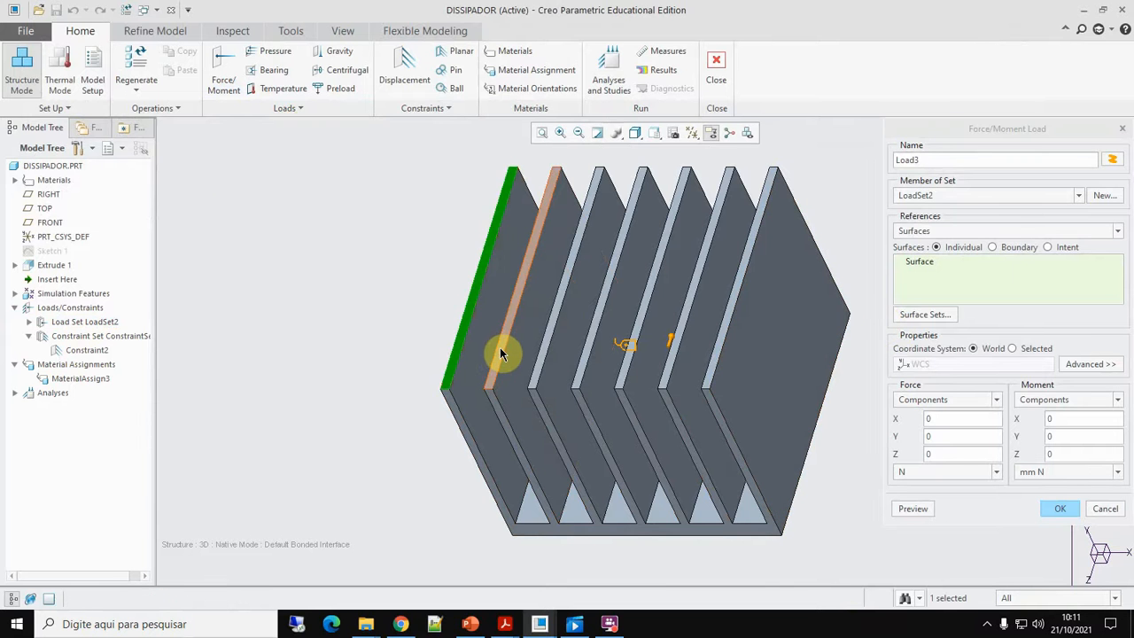
{"action": "left_click", "coordinate": [500, 350]}
{"action": "left_click", "coordinate": [542, 356]}
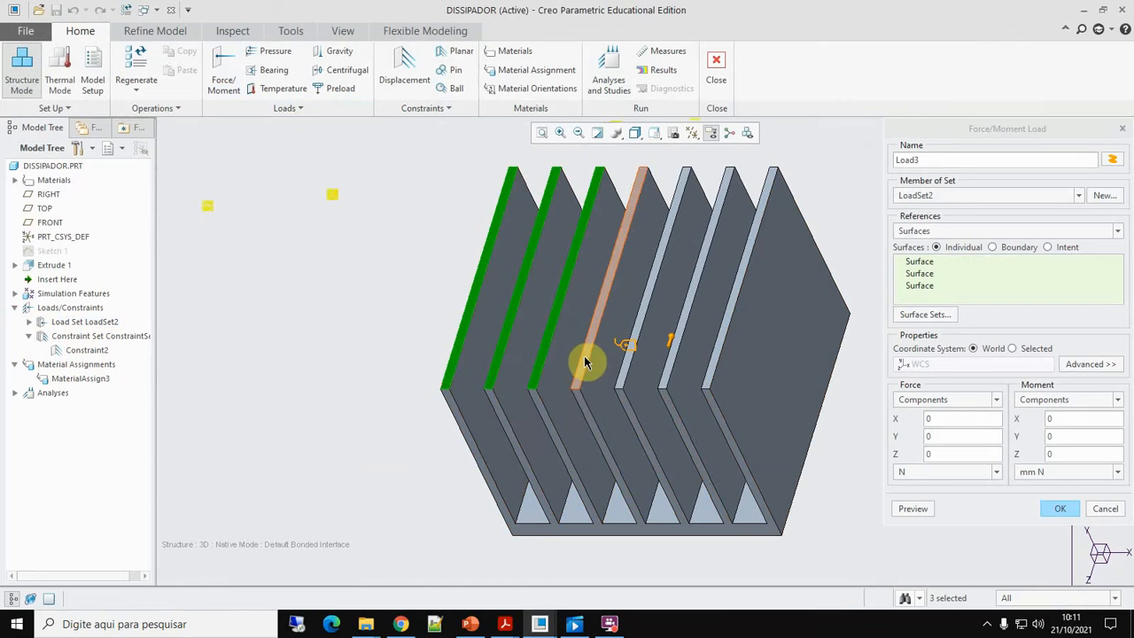
{"action": "left_click", "coordinate": [596, 363]}
{"action": "left_click", "coordinate": [654, 372]}
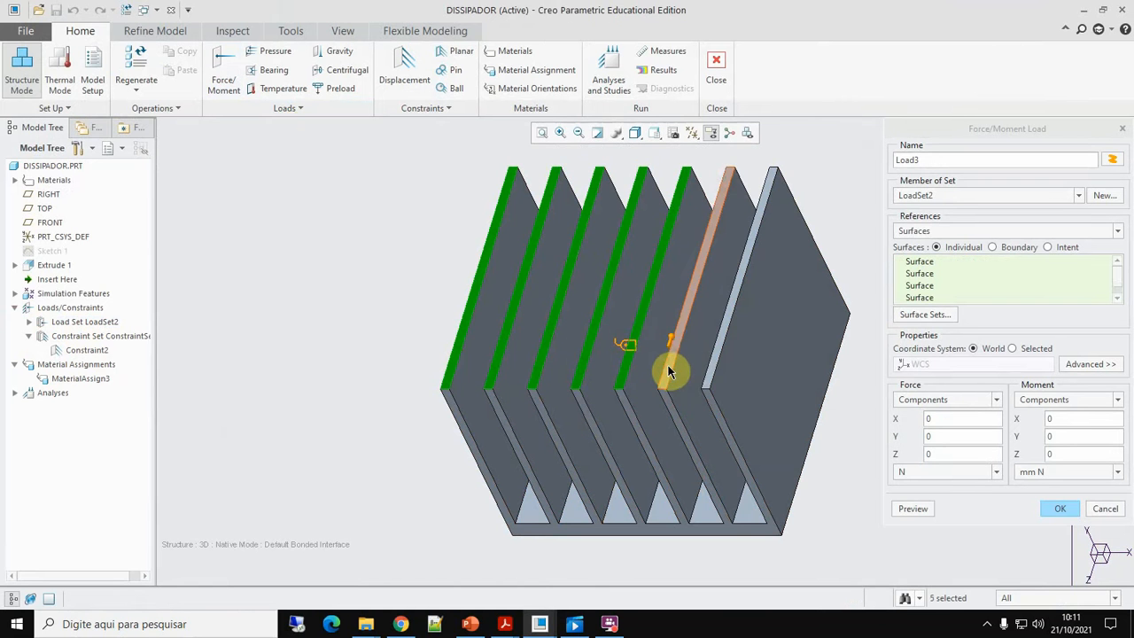
{"action": "left_click", "coordinate": [670, 372]}
{"action": "left_click", "coordinate": [715, 362]}
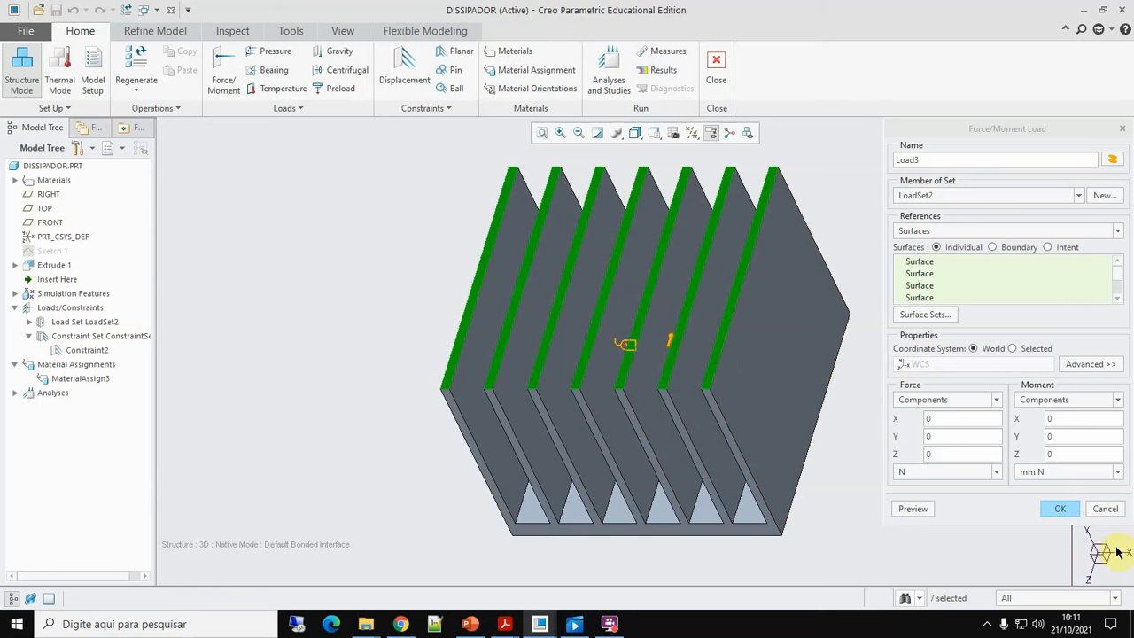
Give the fin load a force of 10 N in the X direction, preview it, and create the load
{"action": "left_click", "coordinate": [946, 420]}
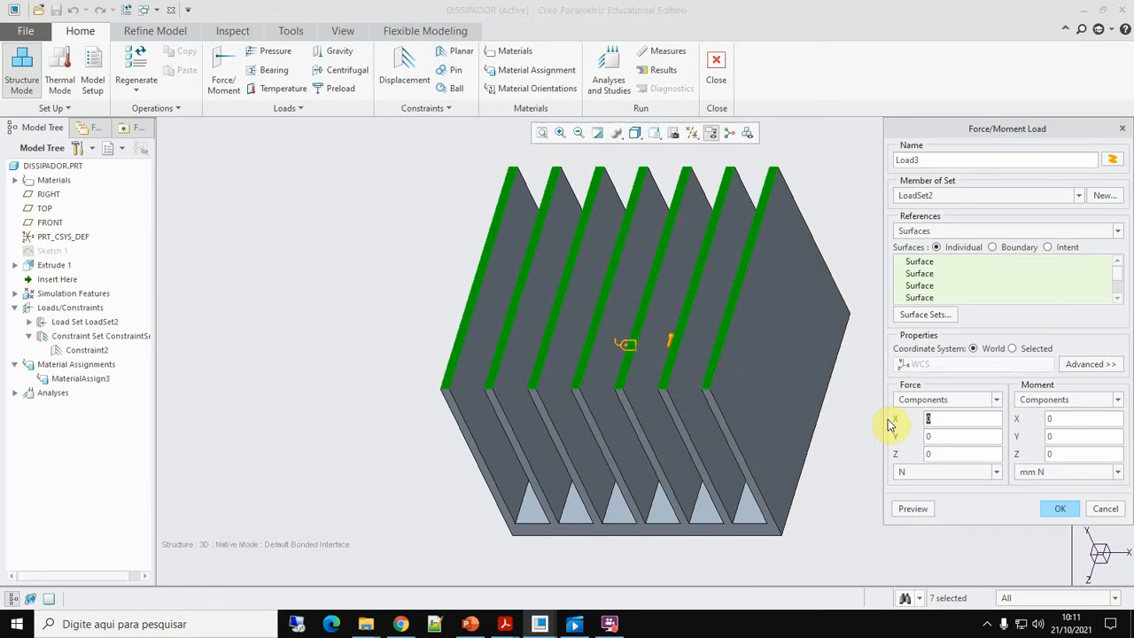
{"action": "left_click", "coordinate": [931, 511]}
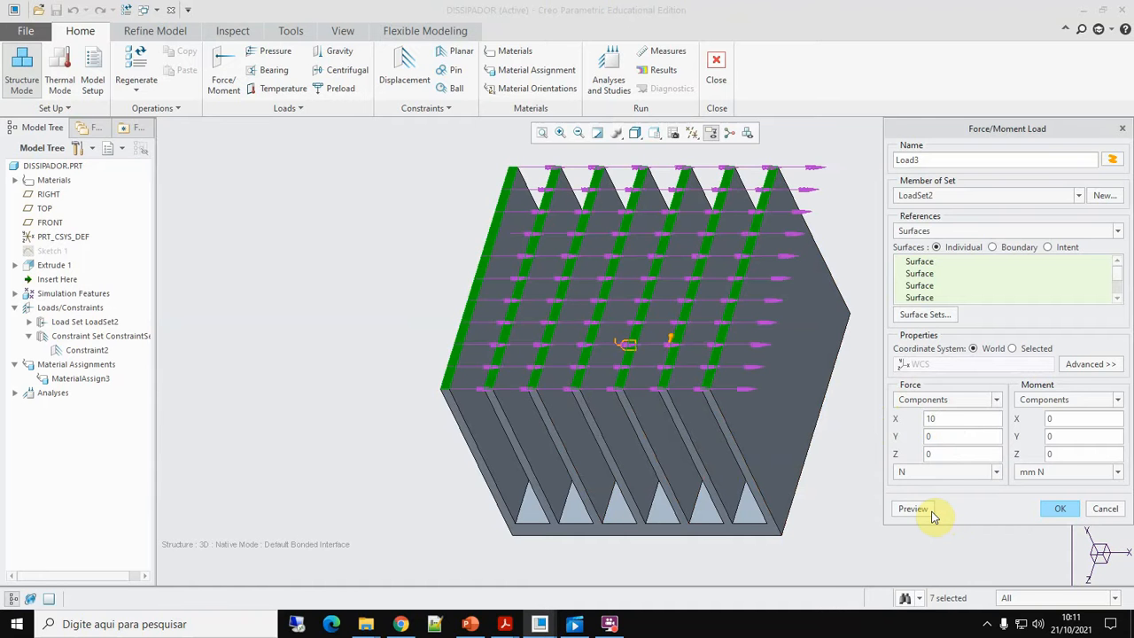
{"action": "left_click", "coordinate": [1061, 511]}
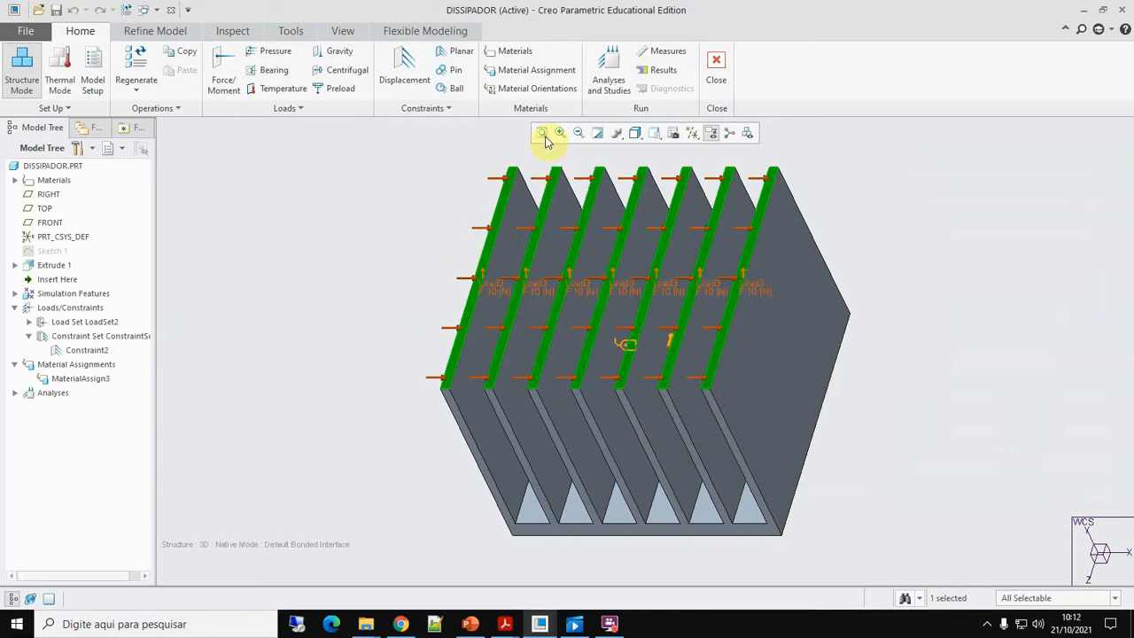
Rerun the AnalysisEstaticaTermica study, deleting its existing output files, and close the run status when the run is done
{"action": "left_click", "coordinate": [609, 73]}
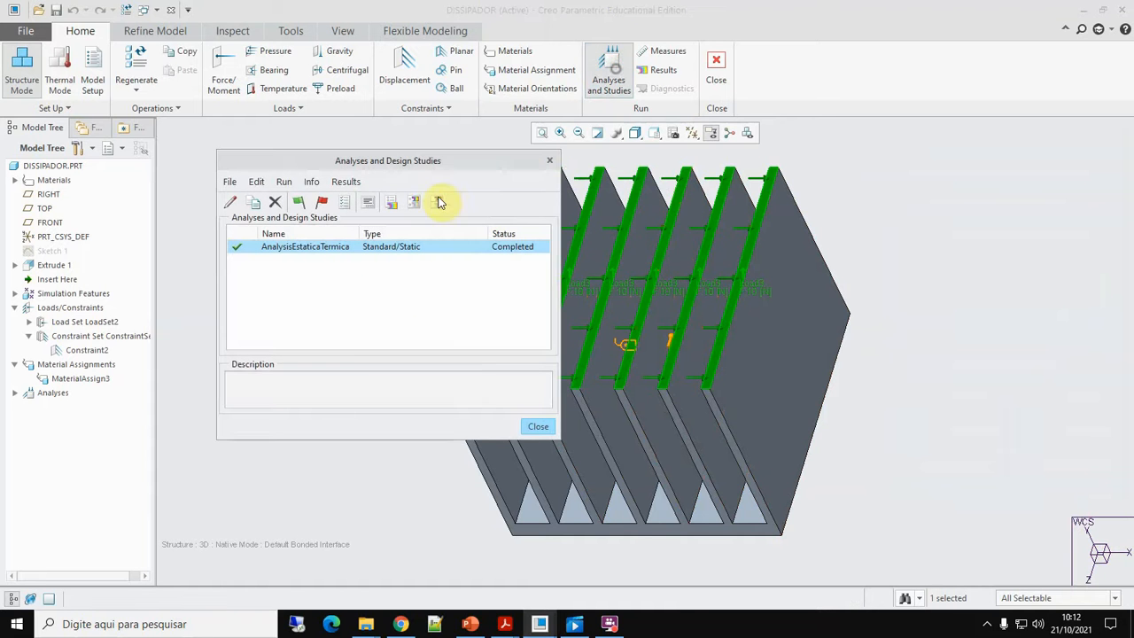
{"action": "left_click", "coordinate": [302, 207]}
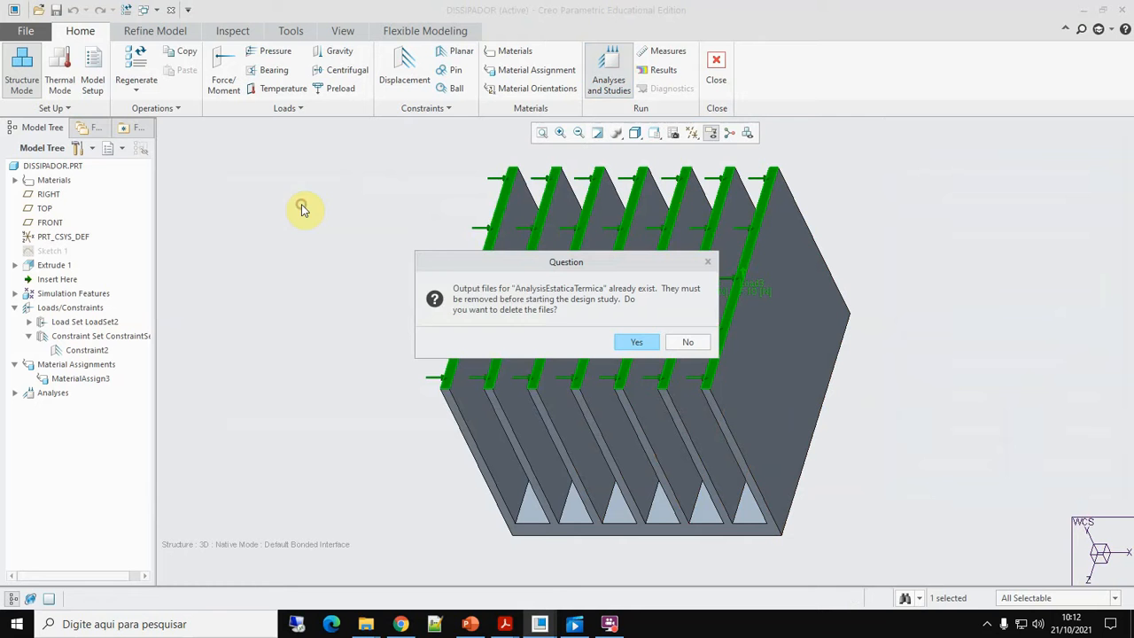
{"action": "left_click", "coordinate": [631, 344]}
{"action": "left_click", "coordinate": [595, 338]}
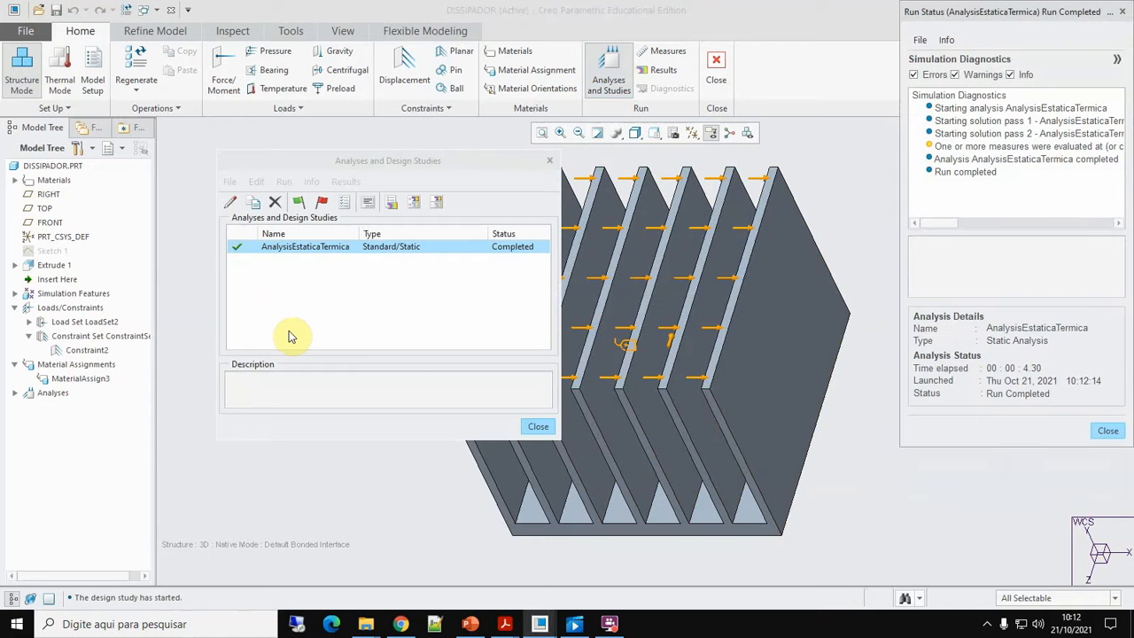
{"action": "left_click", "coordinate": [1119, 432]}
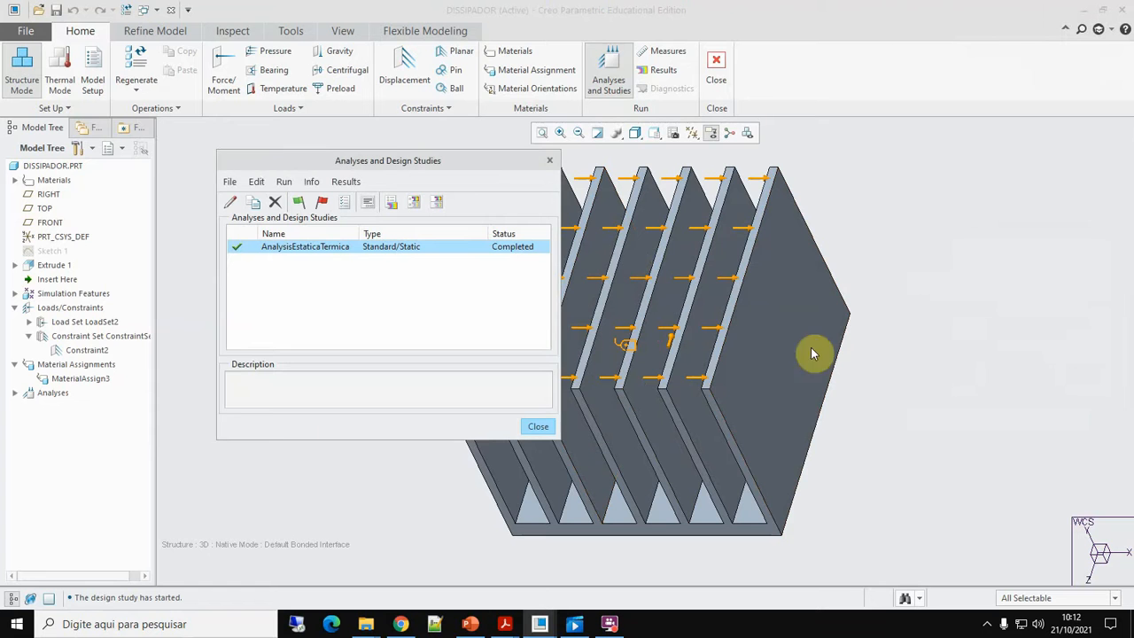
Show the study's von Mises stress in MPa as a fringe plot on the deformed shape with 15% scaling
{"action": "left_click", "coordinate": [393, 202]}
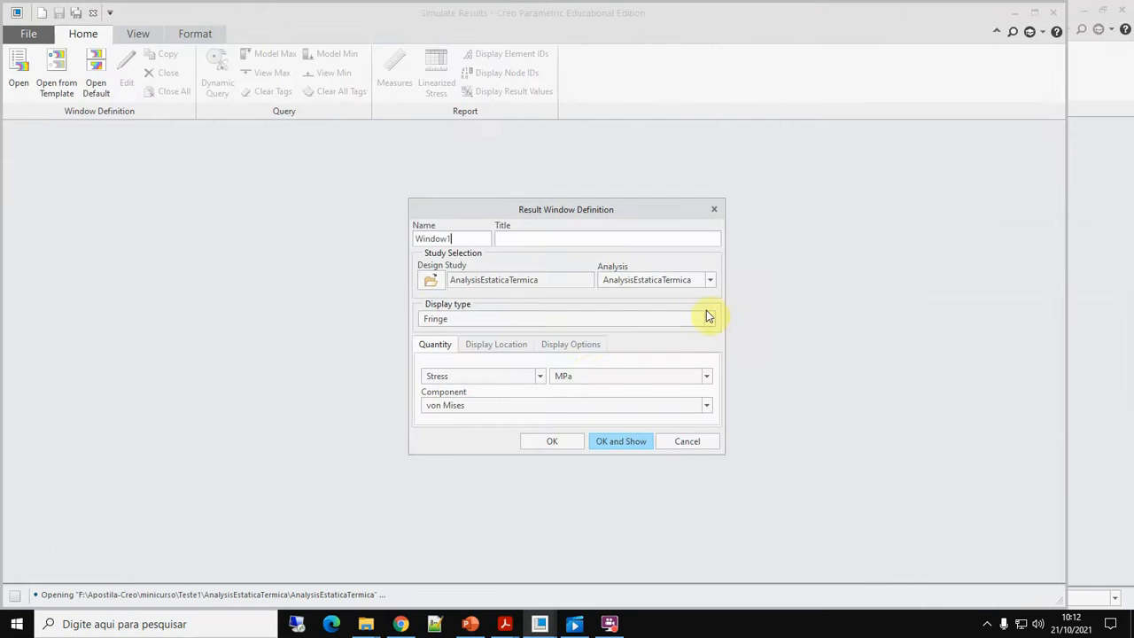
{"action": "left_click", "coordinate": [573, 344]}
{"action": "left_click", "coordinate": [586, 368]}
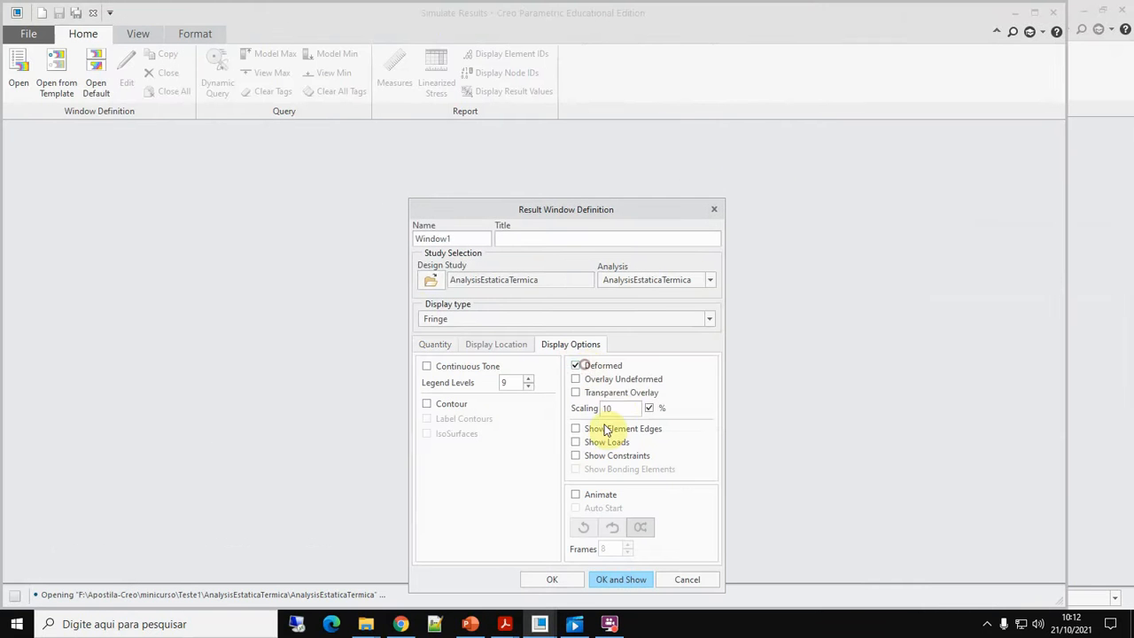
{"action": "double_click", "coordinate": [609, 407]}
{"action": "type", "text": "15"}
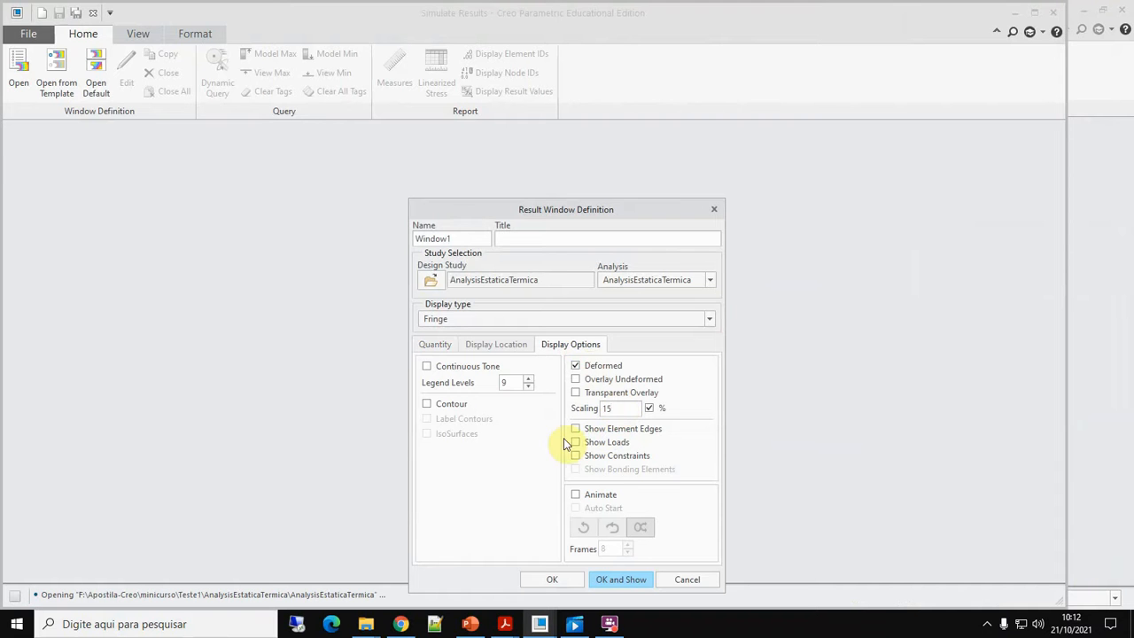
{"action": "left_click", "coordinate": [621, 579]}
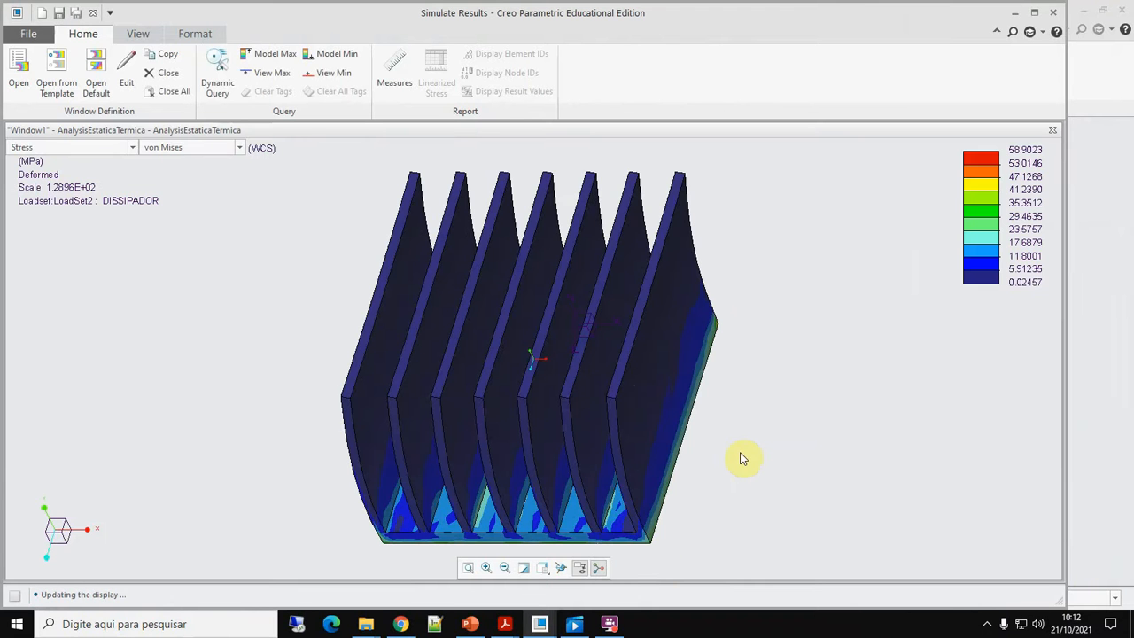
{"action": "middle_click_drag", "start_coordinate": [780, 499], "coordinate": [762, 458]}
Redefine the result window to plot displacement magnitude in mm, and inspect the deformed fins from several angles
{"action": "double_click", "coordinate": [511, 438]}
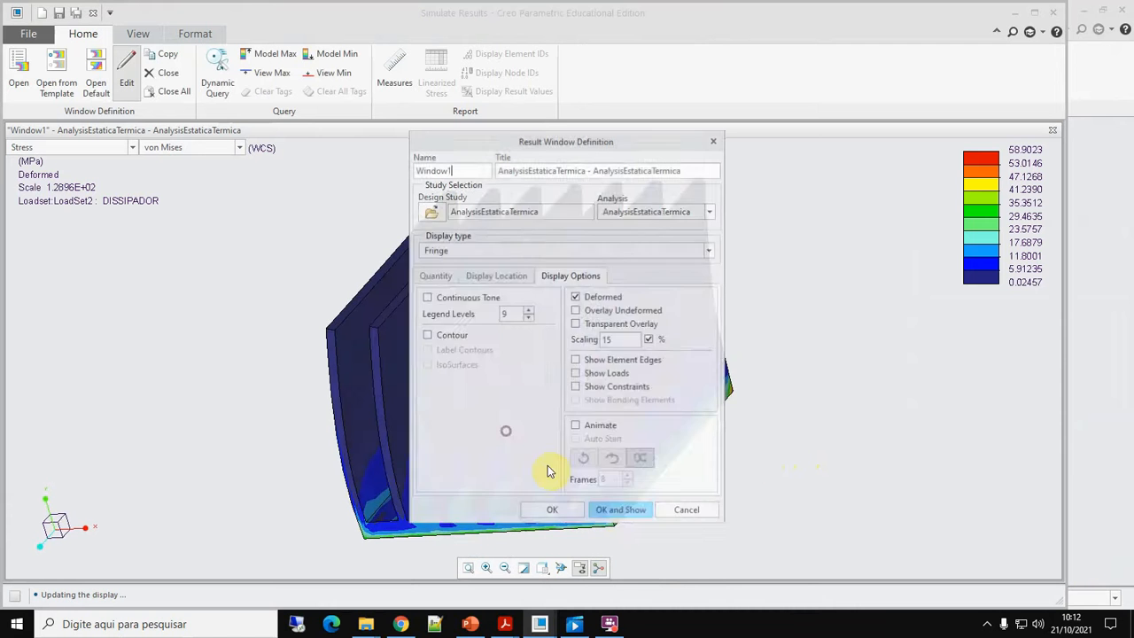
{"action": "left_click", "coordinate": [436, 277]}
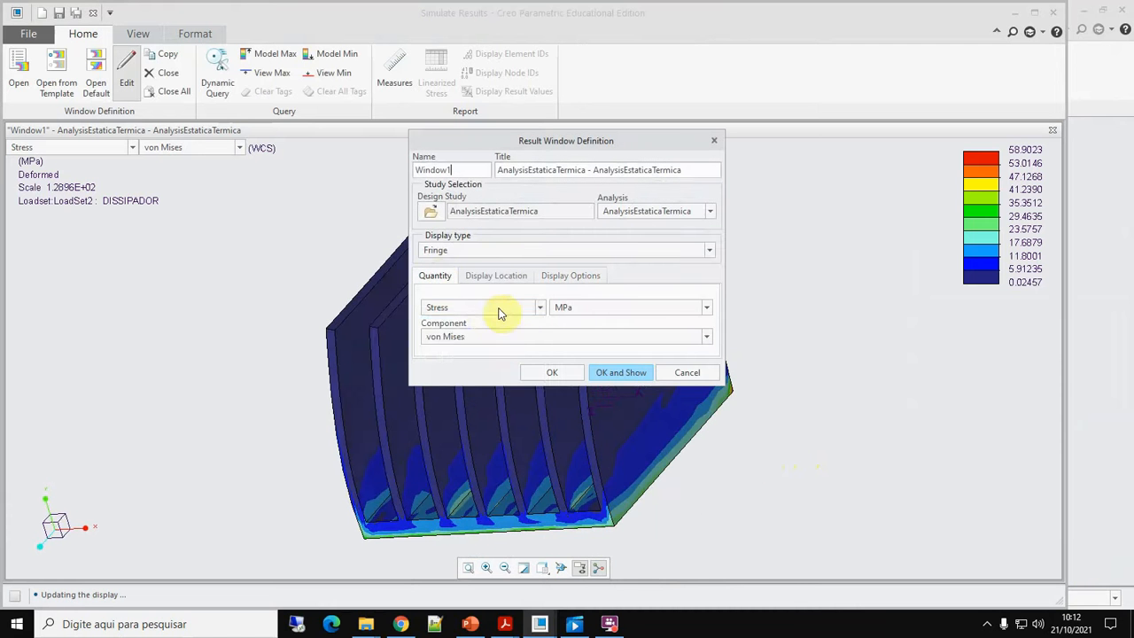
{"action": "left_click", "coordinate": [501, 310]}
{"action": "left_click", "coordinate": [463, 332]}
{"action": "left_click", "coordinate": [615, 372]}
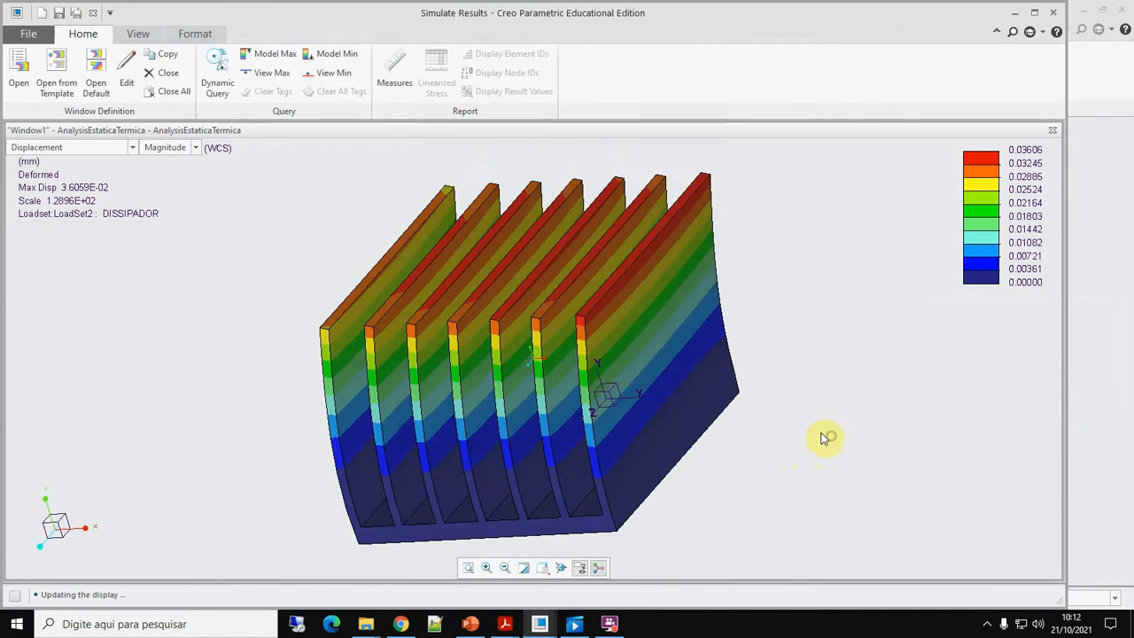
{"action": "middle_click_drag", "start_coordinate": [825, 438], "coordinate": [909, 446]}
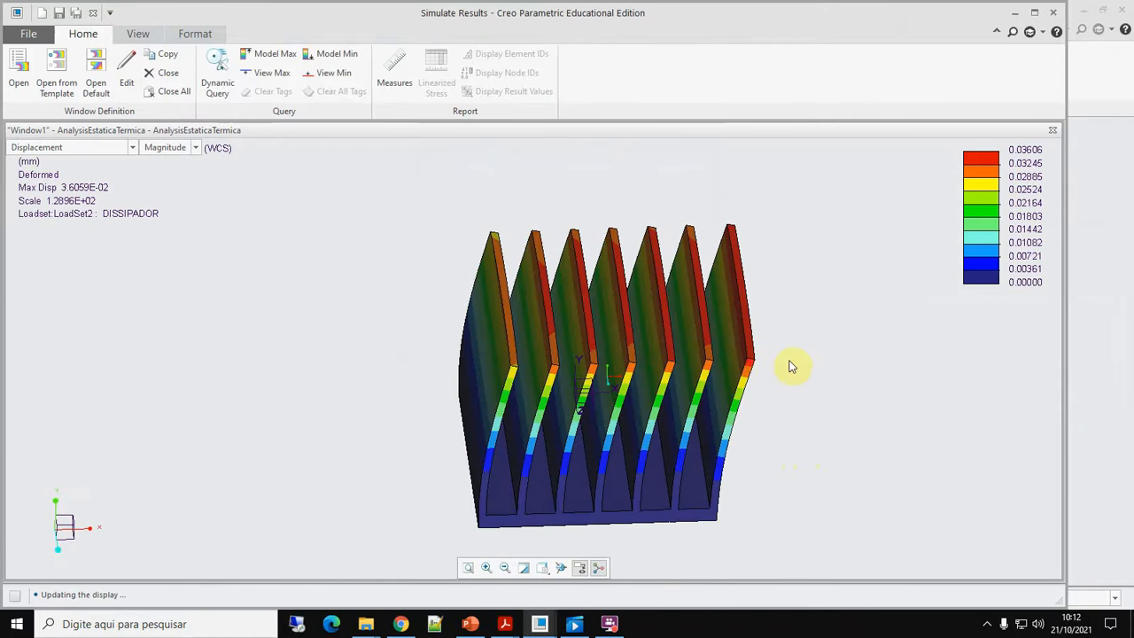
{"action": "middle_click_drag", "start_coordinate": [830, 424], "coordinate": [635, 408]}
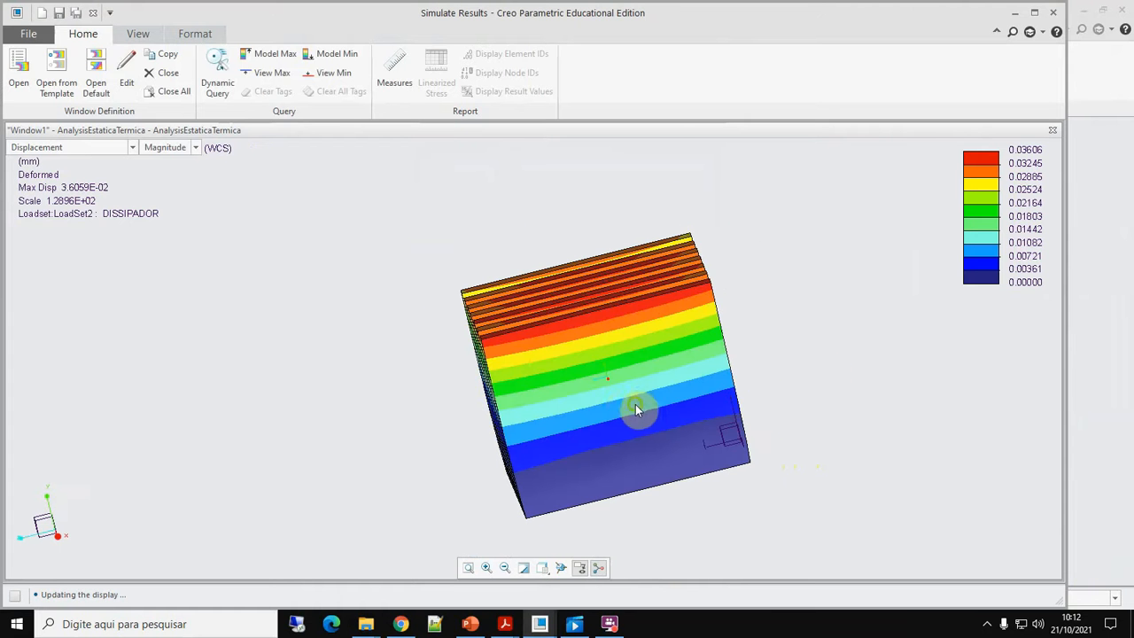
Examine the Y, X and Z displacement components in turn on the deformed heat sink from different angles
{"action": "left_click", "coordinate": [196, 148]}
{"action": "left_click", "coordinate": [158, 186]}
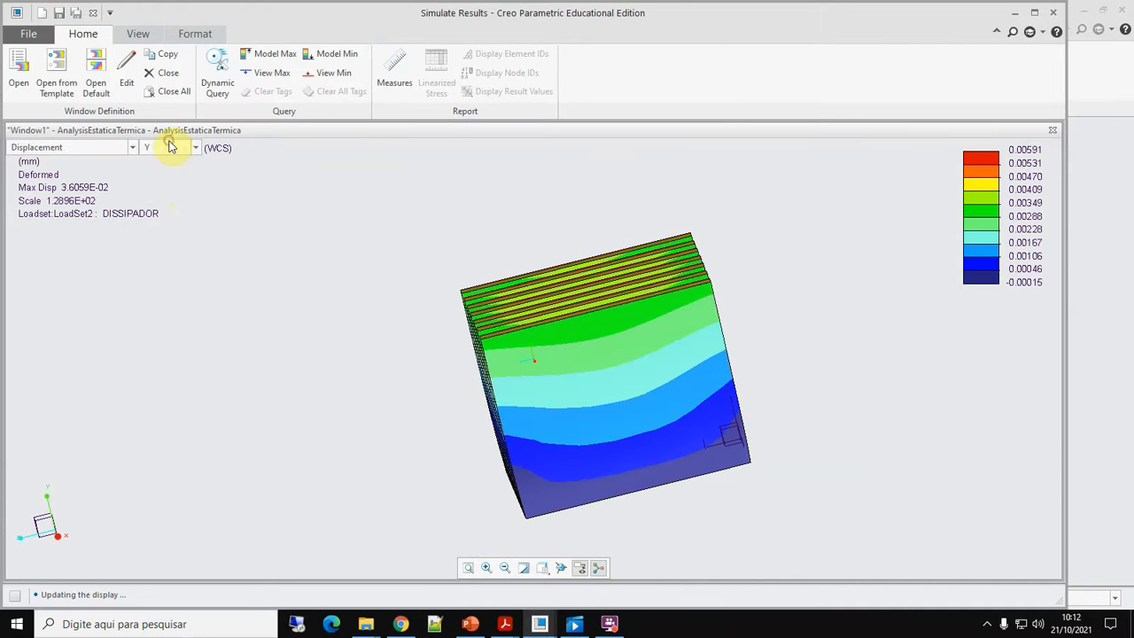
{"action": "left_click", "coordinate": [169, 147]}
{"action": "left_click", "coordinate": [162, 187]}
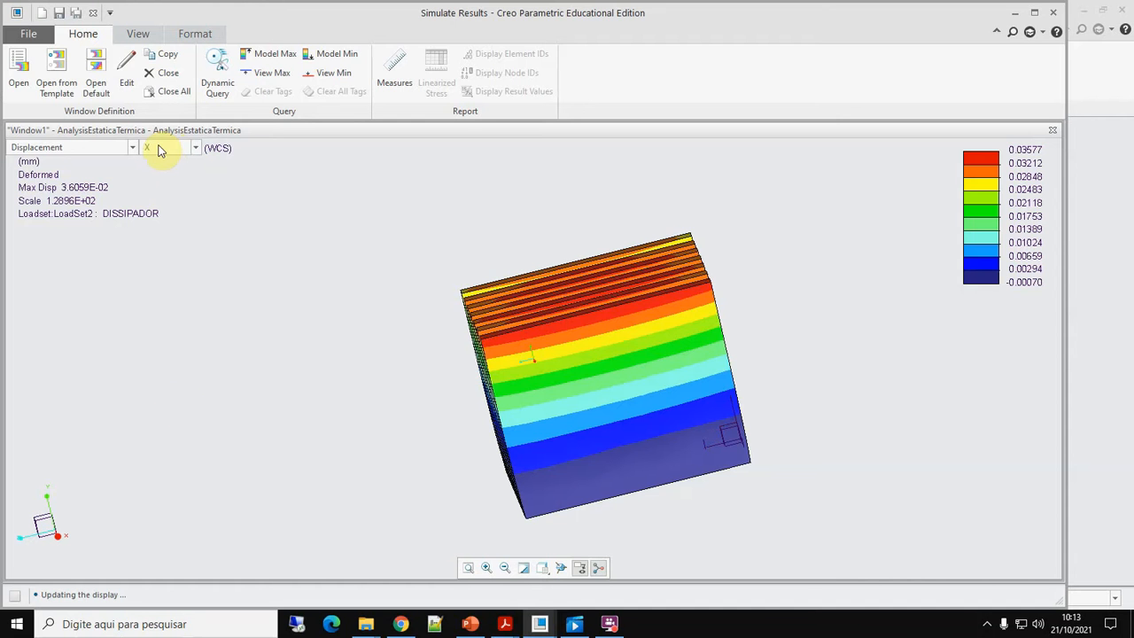
{"action": "middle_click_drag", "start_coordinate": [184, 408], "coordinate": [326, 437]}
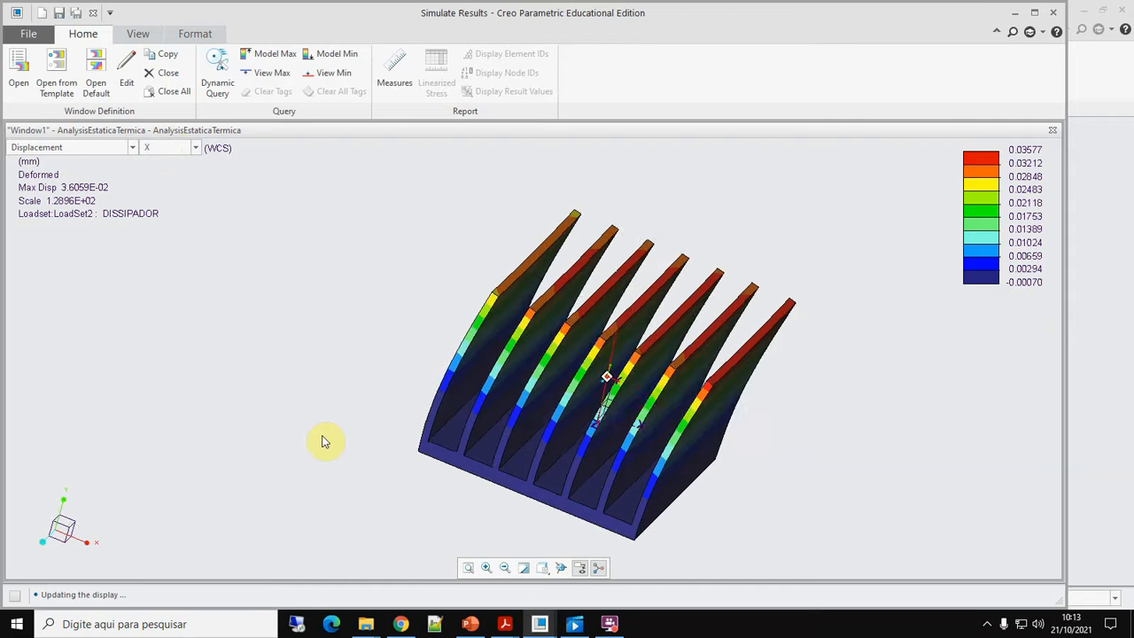
{"action": "left_click", "coordinate": [177, 148]}
{"action": "left_click", "coordinate": [164, 201]}
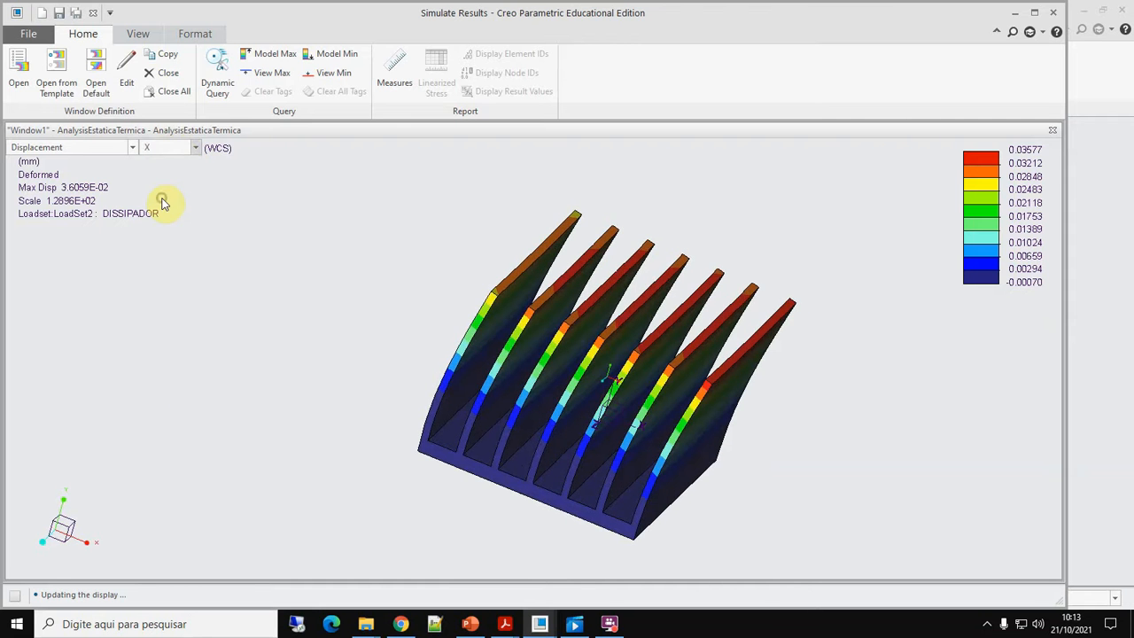
{"action": "middle_click_drag", "start_coordinate": [408, 487], "coordinate": [390, 468]}
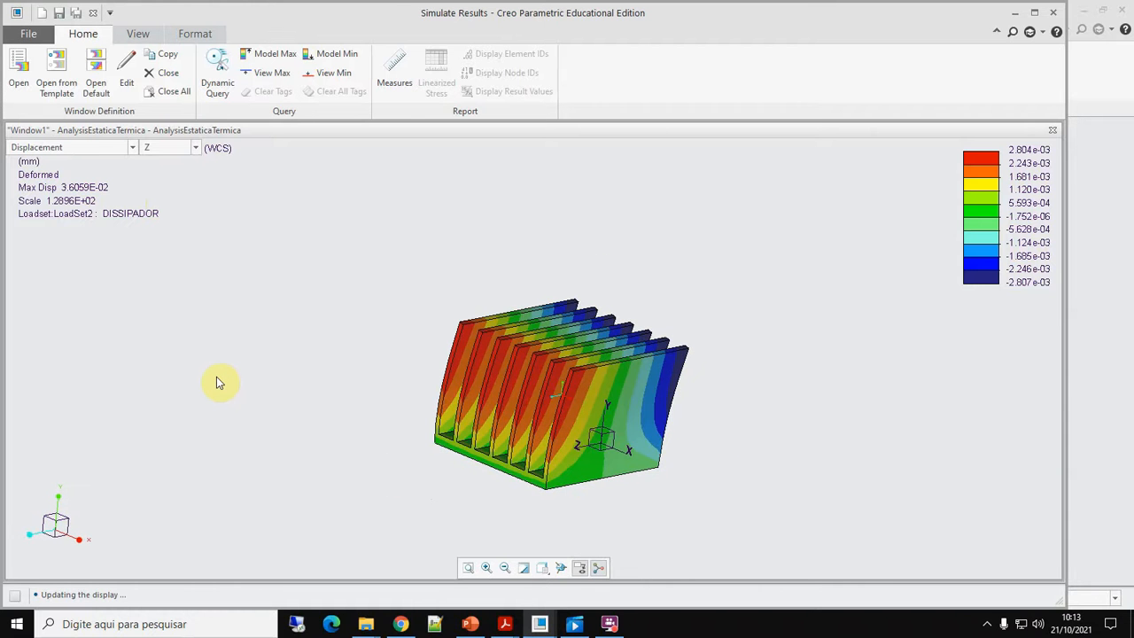
Compare the X displacement component with the Y component in the same view of the heat sink
{"action": "left_click", "coordinate": [164, 147]}
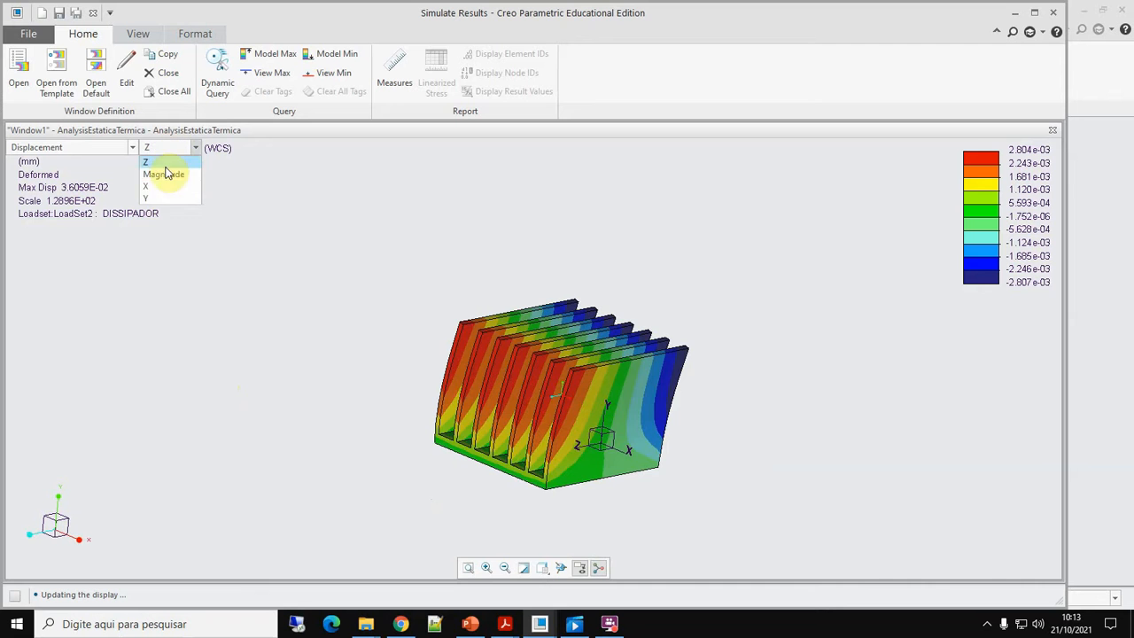
{"action": "left_click", "coordinate": [163, 188]}
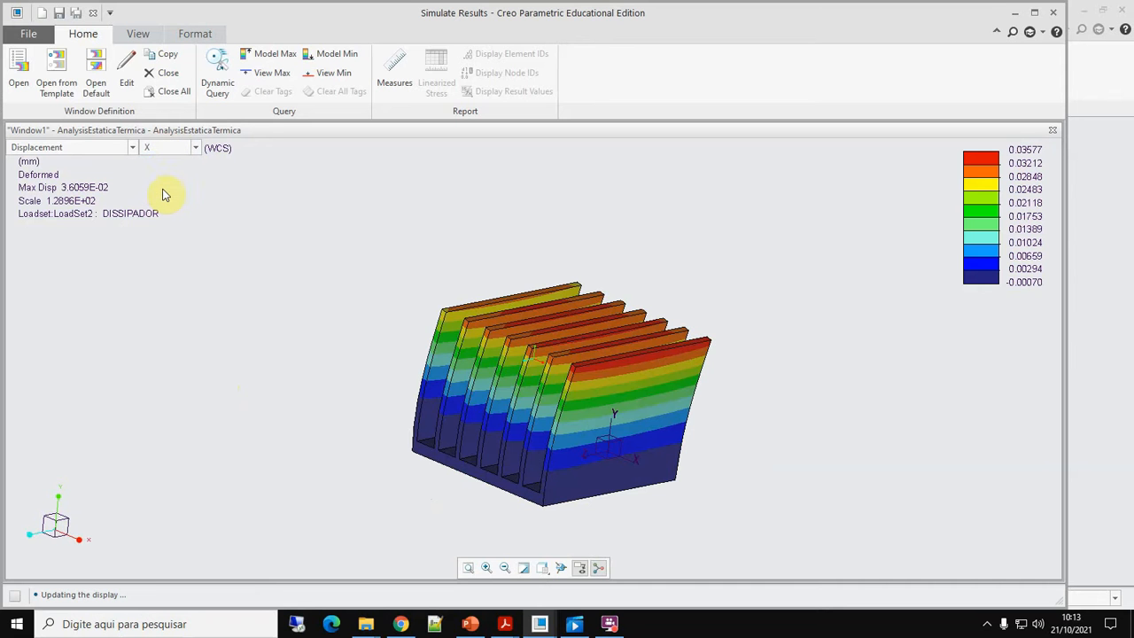
{"action": "left_click", "coordinate": [160, 147]}
{"action": "left_click", "coordinate": [159, 192]}
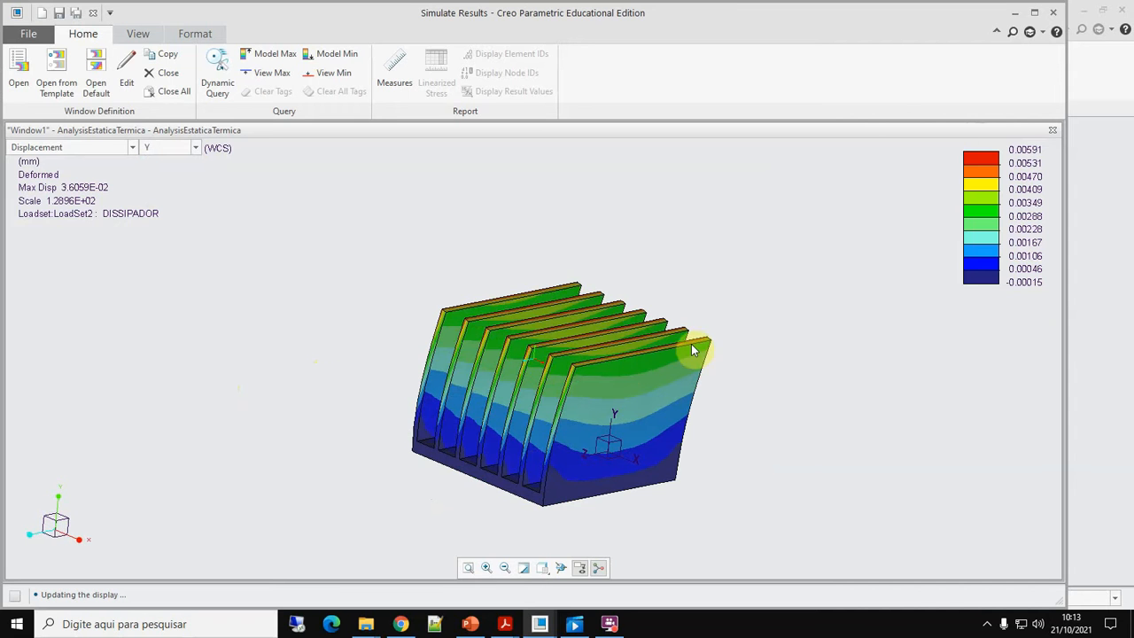
Return the plot to displacement magnitude and examine the deformed fins up close from the front and side
{"action": "left_click", "coordinate": [196, 147]}
{"action": "left_click", "coordinate": [164, 174]}
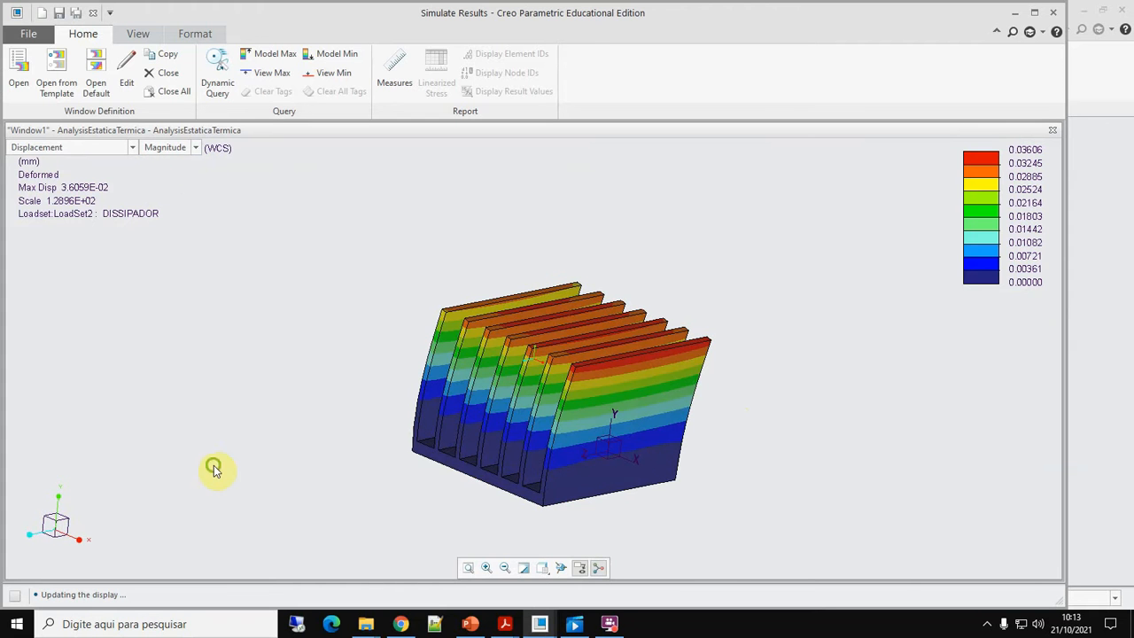
{"action": "middle_click_drag", "start_coordinate": [213, 470], "coordinate": [296, 504]}
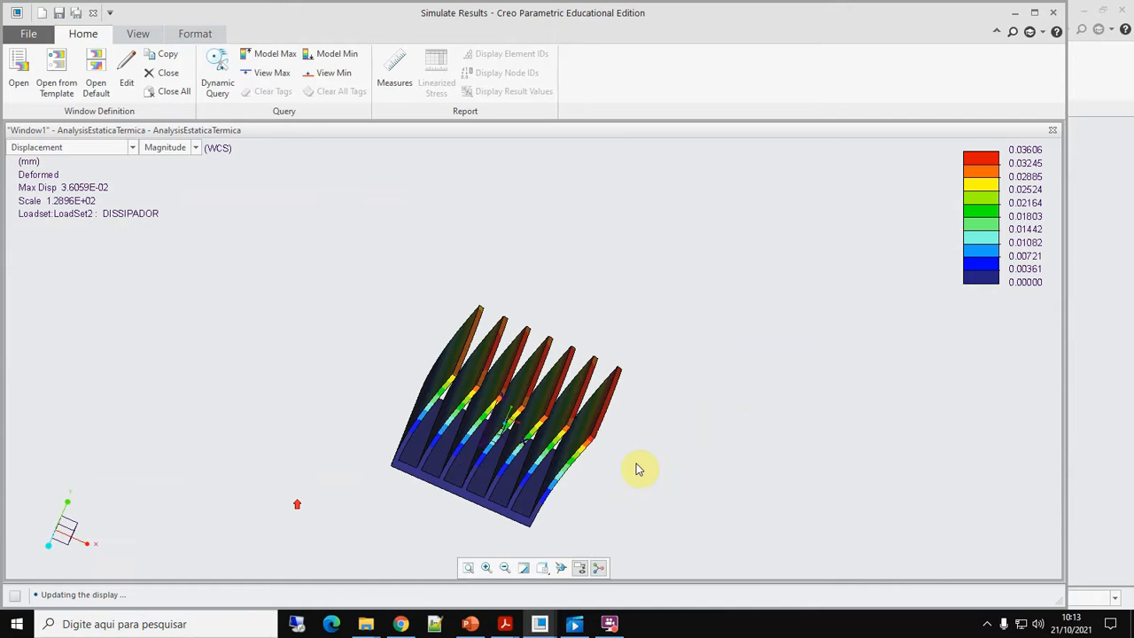
{"action": "scroll", "coordinate": [603, 450], "scroll_direction": "down", "scroll_amount": 5}
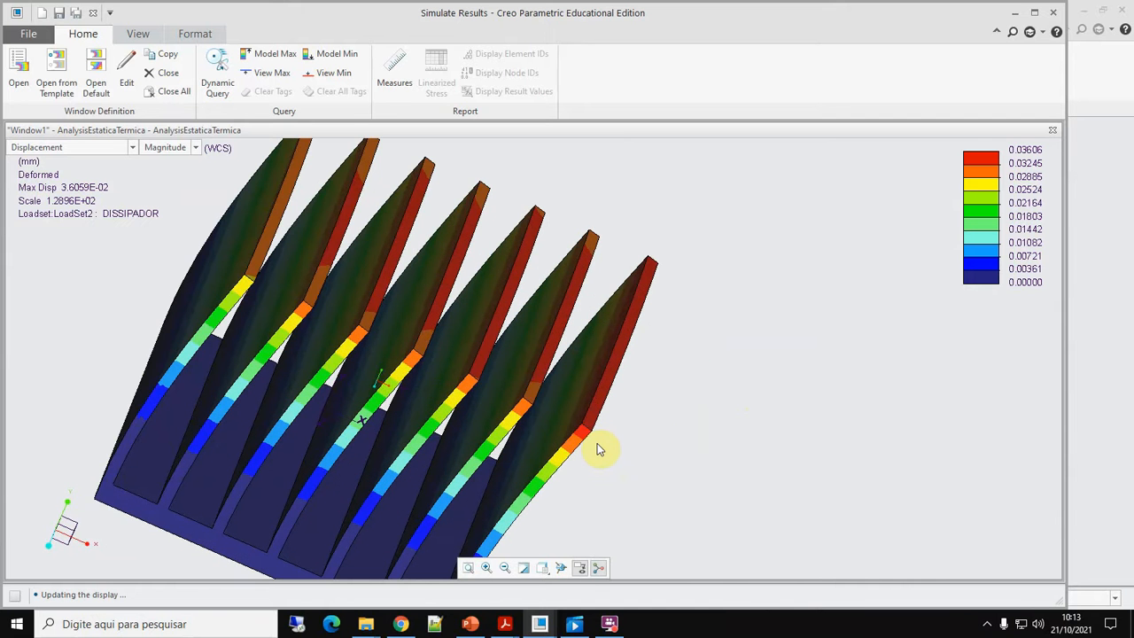
{"action": "mouse_move", "coordinate": [712, 461]}
{"action": "middle_mouse_down"}
{"action": "mouse_move", "coordinate": [502, 387]}
{"action": "mouse_move", "coordinate": [537, 395]}
{"action": "mouse_move", "coordinate": [540, 381]}
{"action": "mouse_move", "coordinate": [549, 385]}
{"action": "middle_mouse_up"}
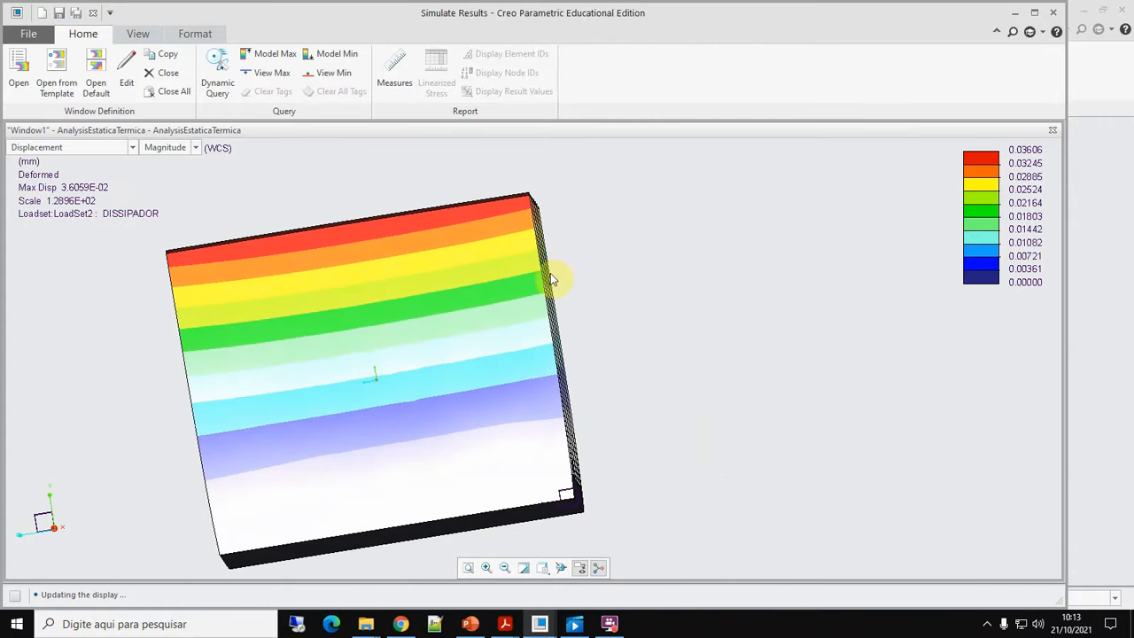
{"action": "mouse_move", "coordinate": [617, 307]}
{"action": "middle_mouse_down"}
{"action": "mouse_move", "coordinate": [633, 324]}
{"action": "mouse_move", "coordinate": [754, 304]}
{"action": "mouse_move", "coordinate": [789, 311]}
{"action": "middle_mouse_up"}
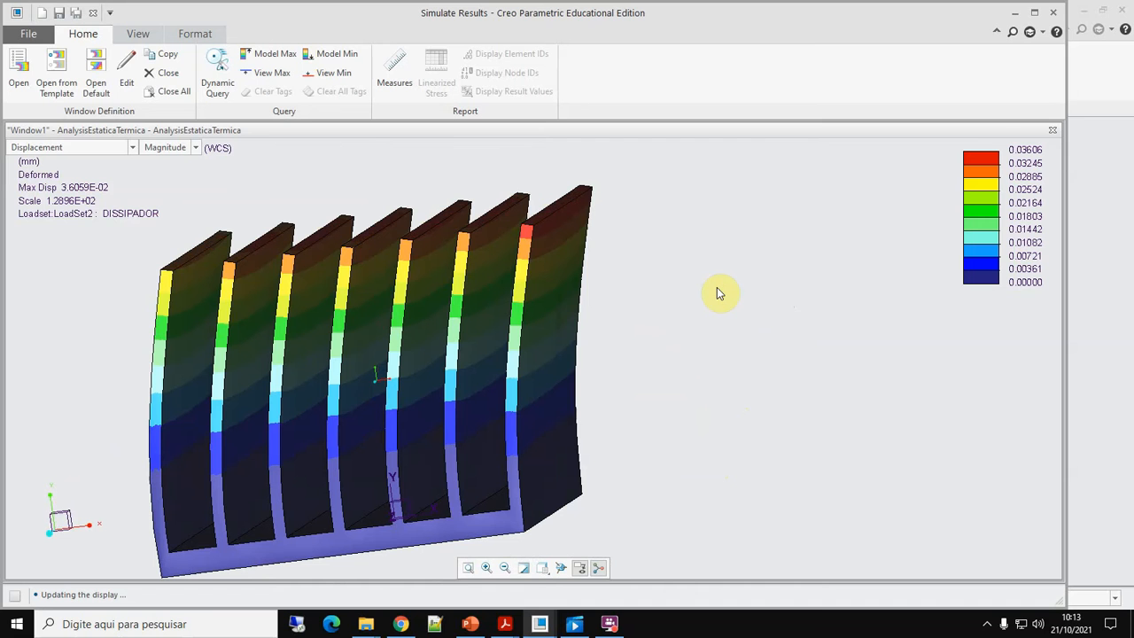